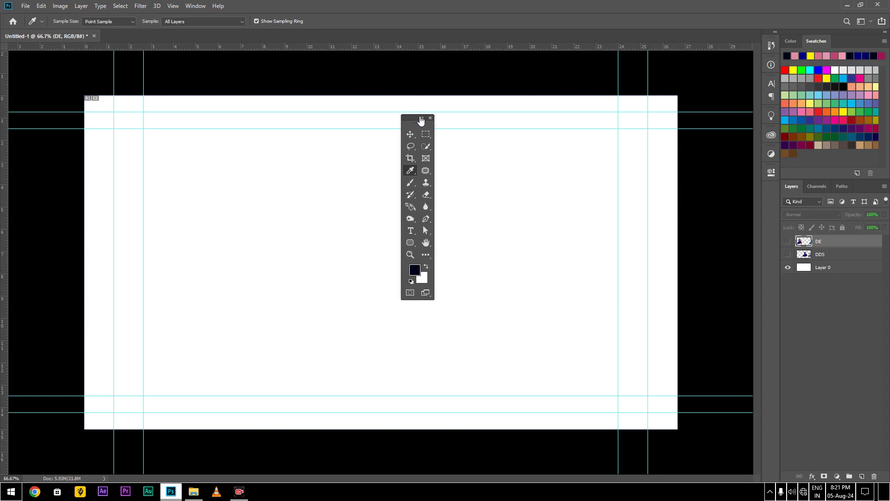
- Dock the floating toolbar along the workspace's left edge and collapse it to a single column
{"action": "left_click_drag", "start_coordinate": [417, 124], "coordinate": [7, 54]}
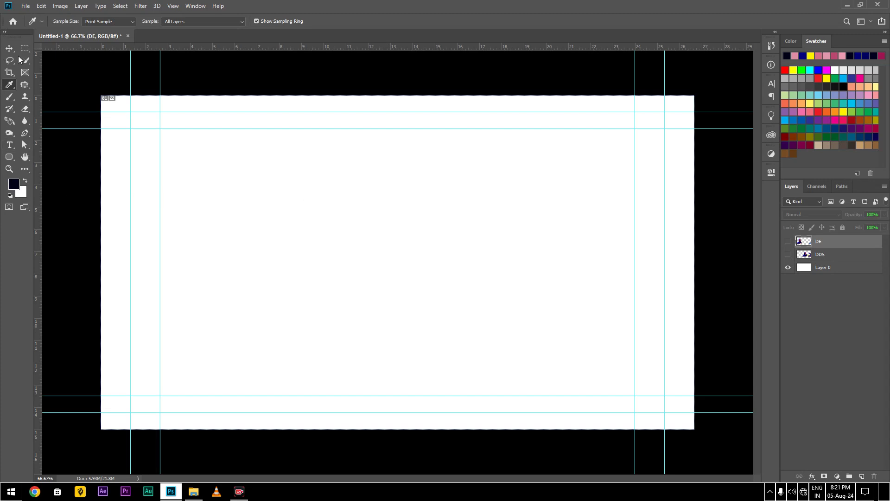
{"action": "left_click", "coordinate": [4, 34]}
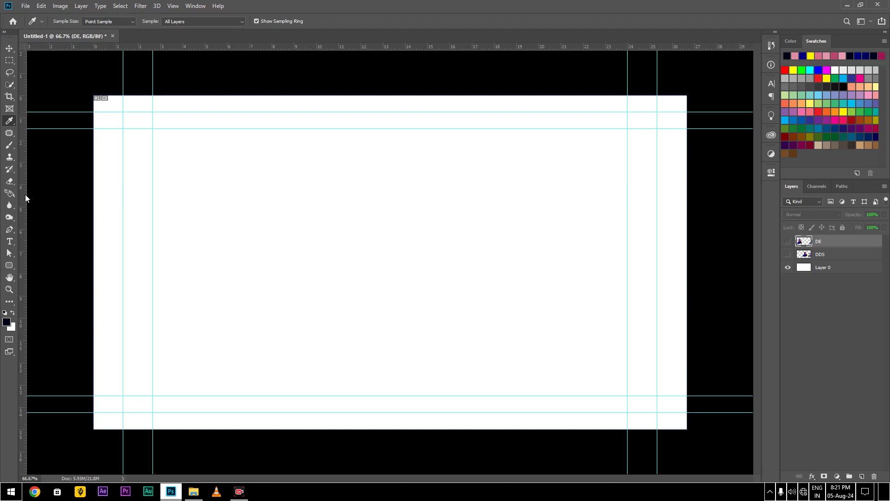
{"action": "left_click", "coordinate": [5, 35]}
{"action": "left_click", "coordinate": [4, 34]}
- Examine the keyboard shortcuts assigned to the File menu commands and to the Tools, then leave the shortcuts dialog
{"action": "key", "text": "ctrl+alt+shift+k"}
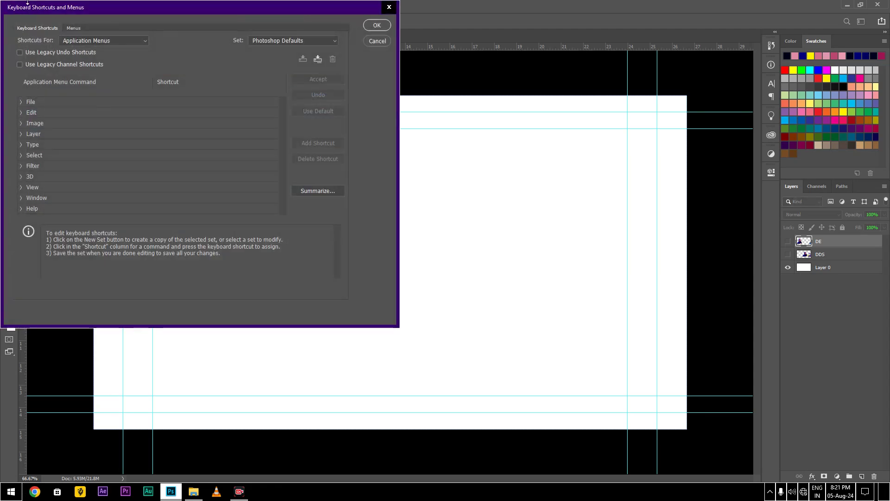
{"action": "left_click", "coordinate": [21, 102]}
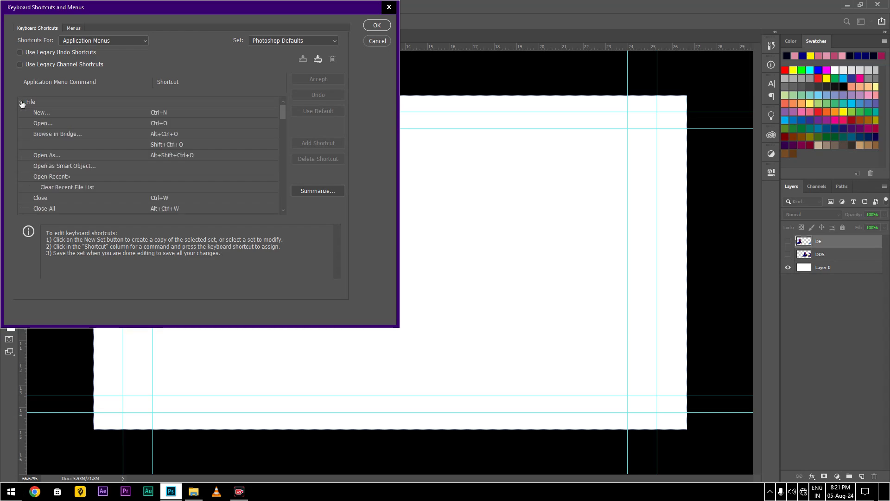
{"action": "left_click", "coordinate": [93, 40]}
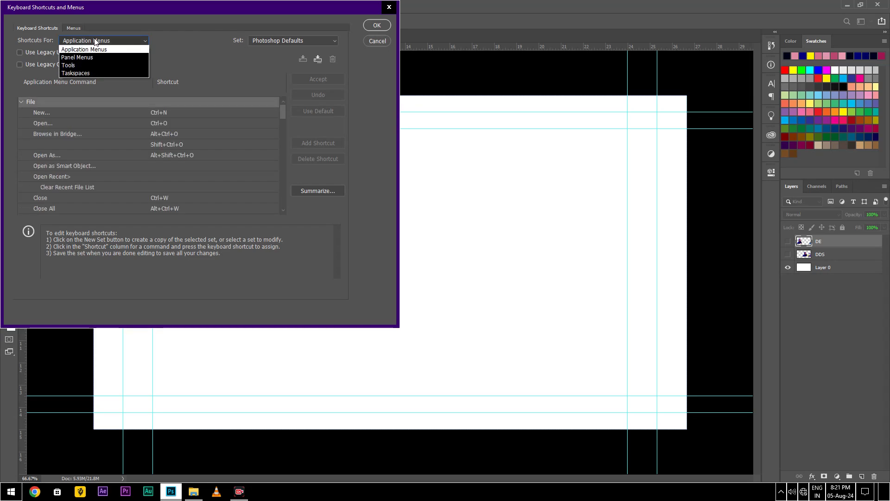
{"action": "left_click", "coordinate": [95, 66]}
{"action": "scroll", "coordinate": [123, 124], "scroll_direction": "down", "scroll_amount": 2}
{"action": "scroll", "coordinate": [122, 123], "scroll_direction": "up", "scroll_amount": 2}
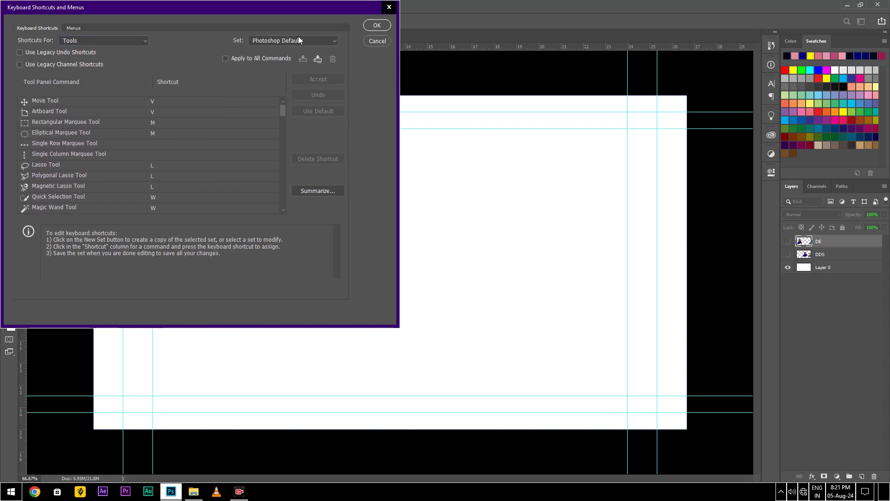
{"action": "left_click", "coordinate": [393, 7]}
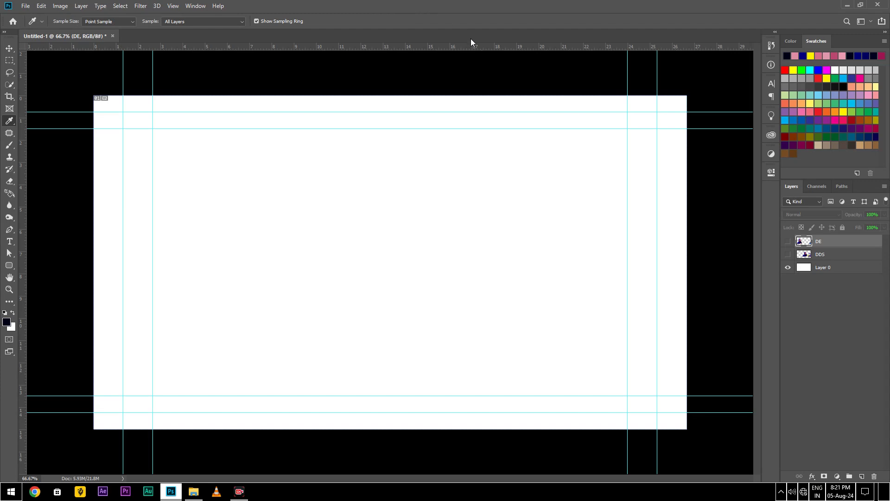
- Activate the Move tool and make the hidden layers DE and DDS visible
{"action": "left_click", "coordinate": [10, 48]}
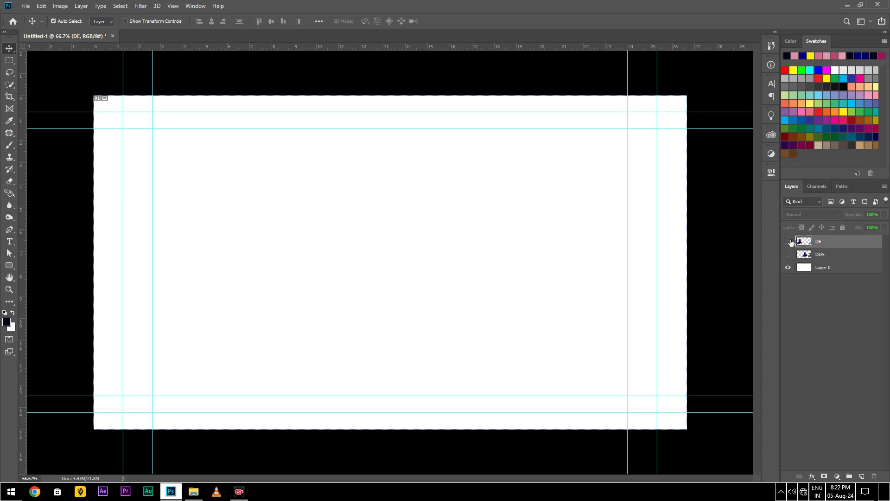
{"action": "left_click", "coordinate": [789, 241]}
{"action": "left_click", "coordinate": [789, 255]}
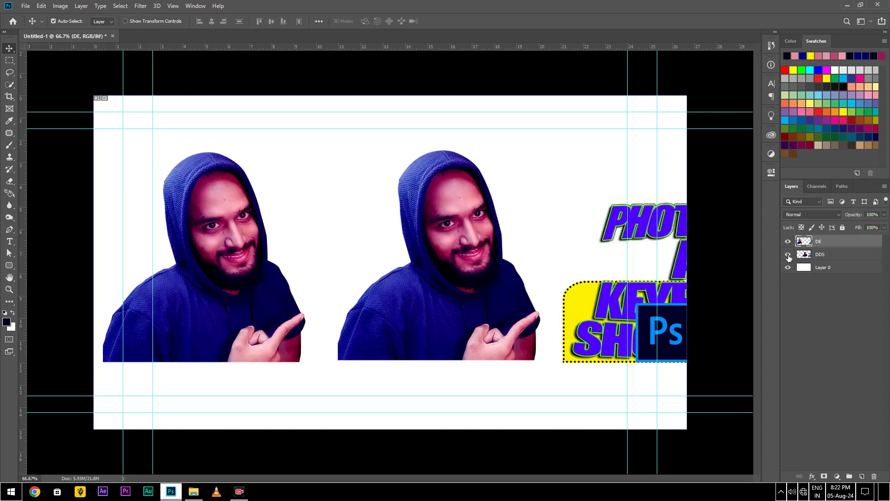
- Reposition the two hooded-figure cutouts on the canvas with the Move tool
{"action": "left_click_drag", "start_coordinate": [499, 247], "coordinate": [531, 279]}
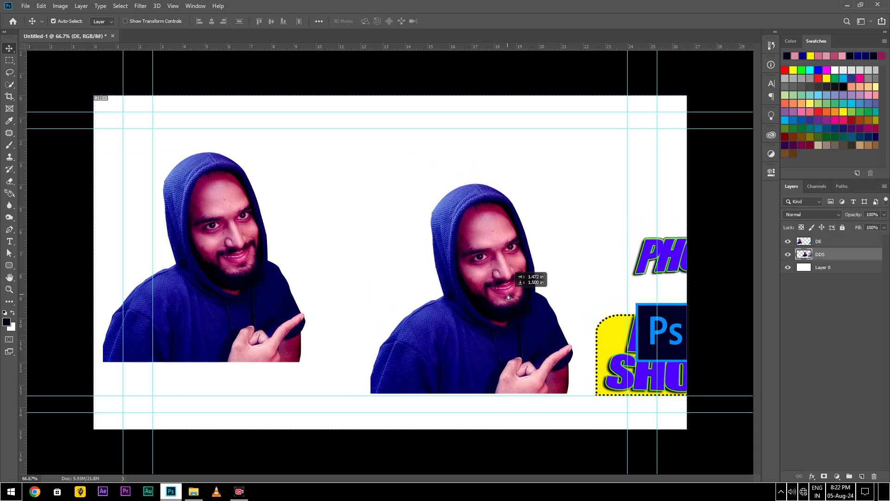
{"action": "left_click_drag", "start_coordinate": [195, 268], "coordinate": [236, 268]}
{"action": "left_click_drag", "start_coordinate": [510, 264], "coordinate": [521, 273]}
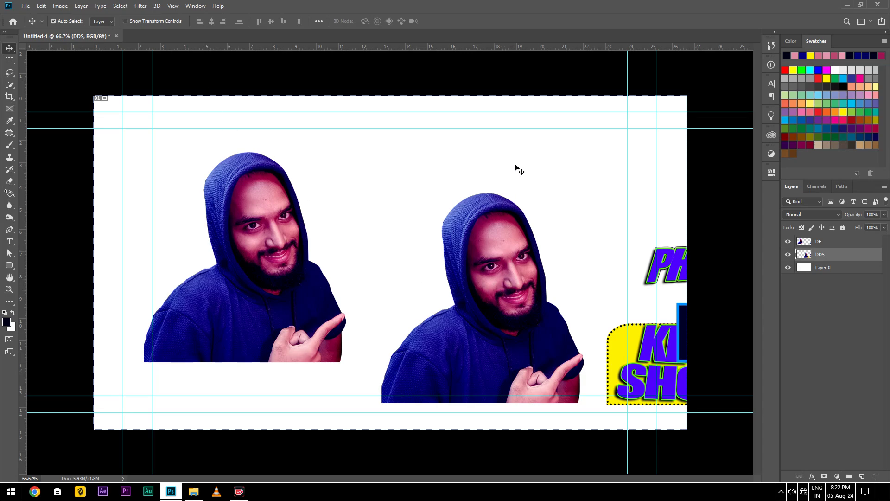
{"action": "left_click_drag", "start_coordinate": [512, 266], "coordinate": [443, 265]}
- Place layer DE beneath layer DDS so the DDS figure overlaps the left figure, undoing the last trial move
{"action": "left_click_drag", "start_coordinate": [829, 242], "coordinate": [831, 261]}
{"action": "left_click_drag", "start_coordinate": [483, 309], "coordinate": [411, 292]}
{"action": "key", "text": "ctrl+z"}
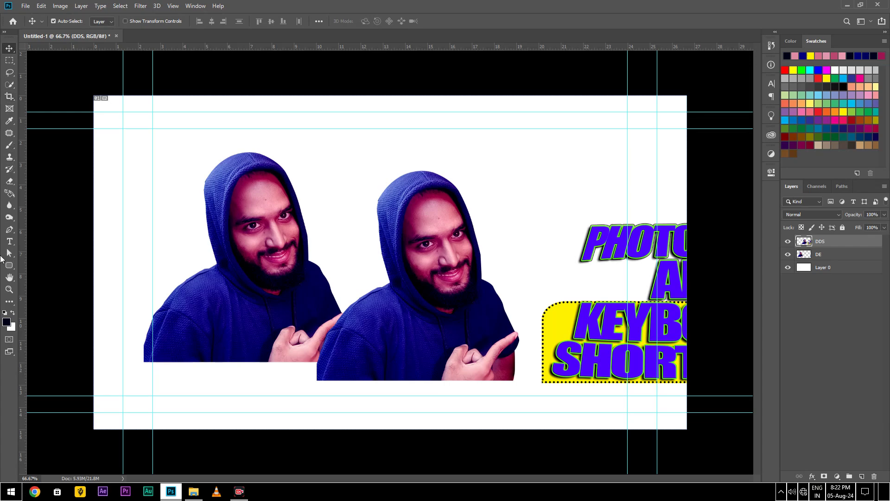
- Move the DE and DDS figures apart so they stand side by side at nearly the same height
{"action": "right_click", "coordinate": [10, 48]}
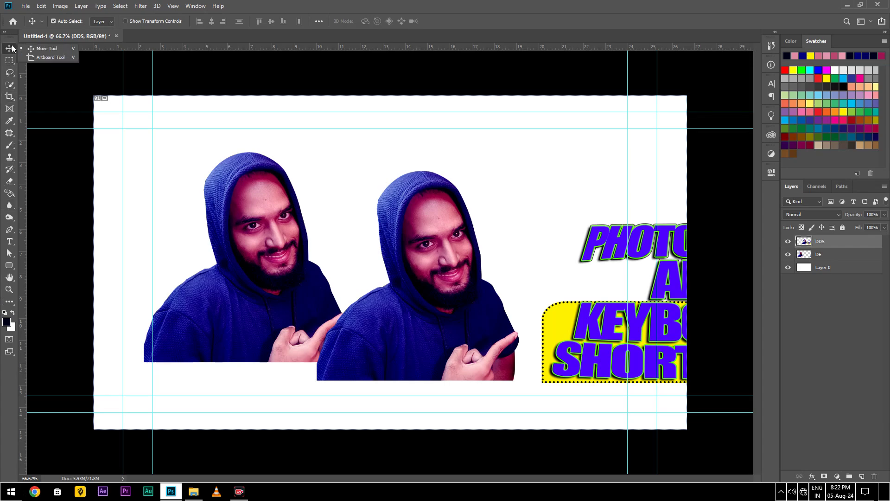
{"action": "left_click", "coordinate": [15, 64]}
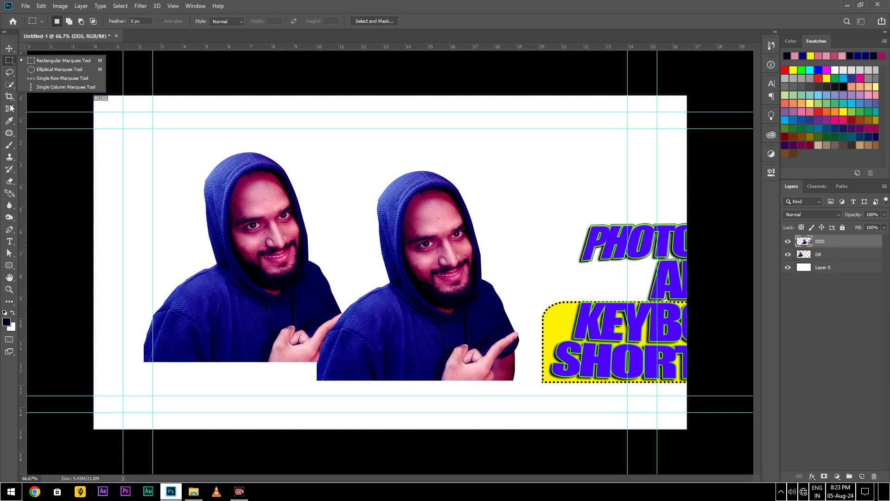
{"action": "left_click", "coordinate": [9, 48]}
{"action": "left_click_drag", "start_coordinate": [441, 303], "coordinate": [446, 269]}
{"action": "left_click_drag", "start_coordinate": [206, 300], "coordinate": [179, 332]}
{"action": "left_click_drag", "start_coordinate": [494, 290], "coordinate": [515, 330]}
{"action": "left_click_drag", "start_coordinate": [249, 306], "coordinate": [250, 232]}
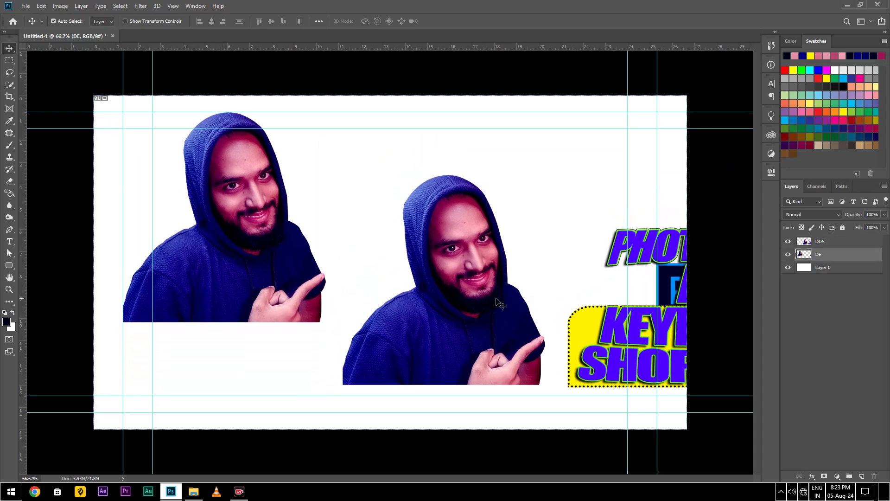
{"action": "left_click_drag", "start_coordinate": [426, 304], "coordinate": [431, 264]}
{"action": "left_click_drag", "start_coordinate": [214, 247], "coordinate": [226, 279]}
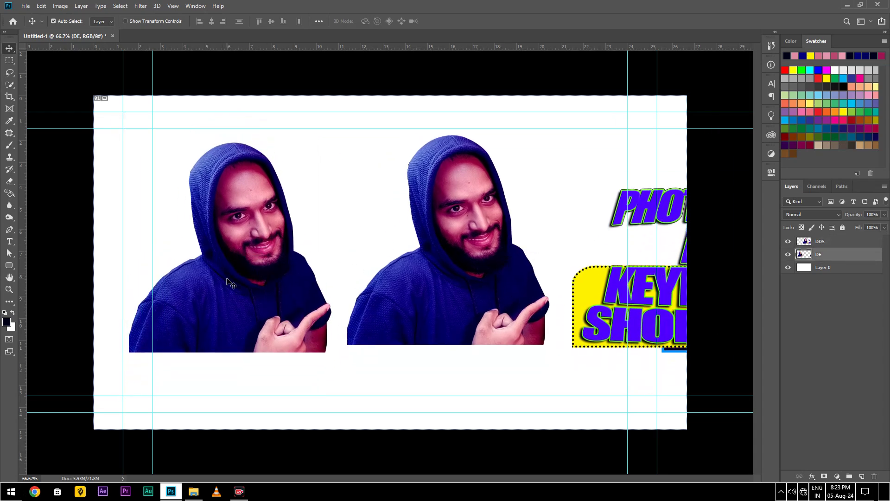
- Try out the Artboard tool by drawing an artboard over the left figure's face, then remove the artboard
{"action": "right_click", "coordinate": [5, 48]}
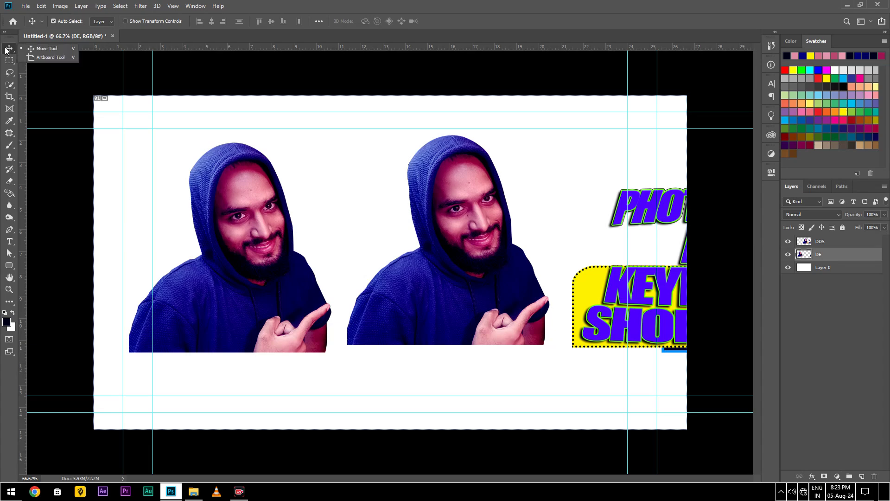
{"action": "left_click", "coordinate": [38, 57]}
{"action": "left_click_drag", "start_coordinate": [217, 178], "coordinate": [295, 281]}
{"action": "key", "text": "v"}
{"action": "mouse_move", "coordinate": [381, 281]}
{"action": "left_mouse_down"}
{"action": "mouse_move", "coordinate": [459, 272]}
{"action": "mouse_move", "coordinate": [400, 362]}
{"action": "mouse_move", "coordinate": [480, 204]}
{"action": "mouse_move", "coordinate": [377, 293]}
{"action": "left_mouse_up"}
{"action": "key", "text": "ctrl"}
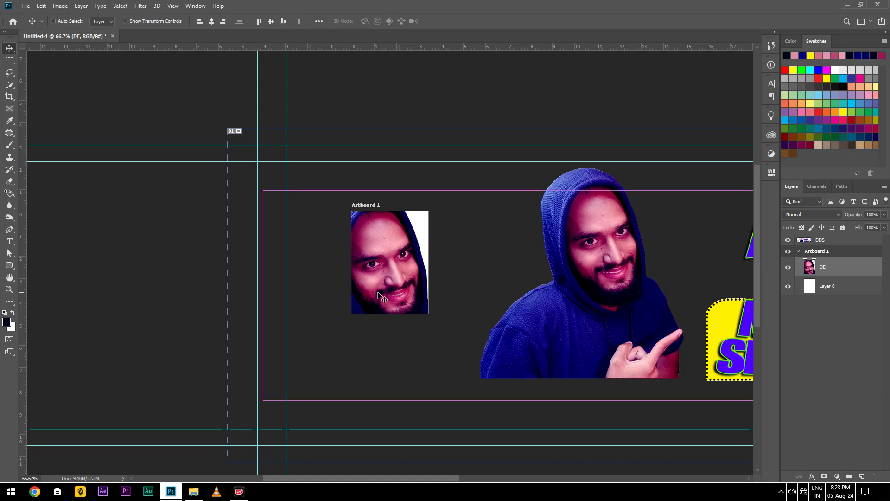
{"action": "key", "text": "ctrl+shift+g"}
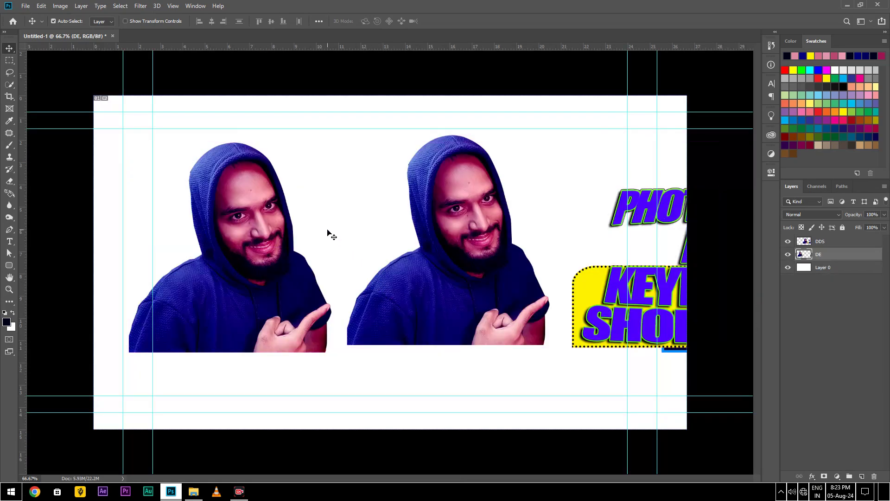
- Look through the tool variants in the marquee, lasso and quick selection groups
{"action": "left_click", "coordinate": [8, 59]}
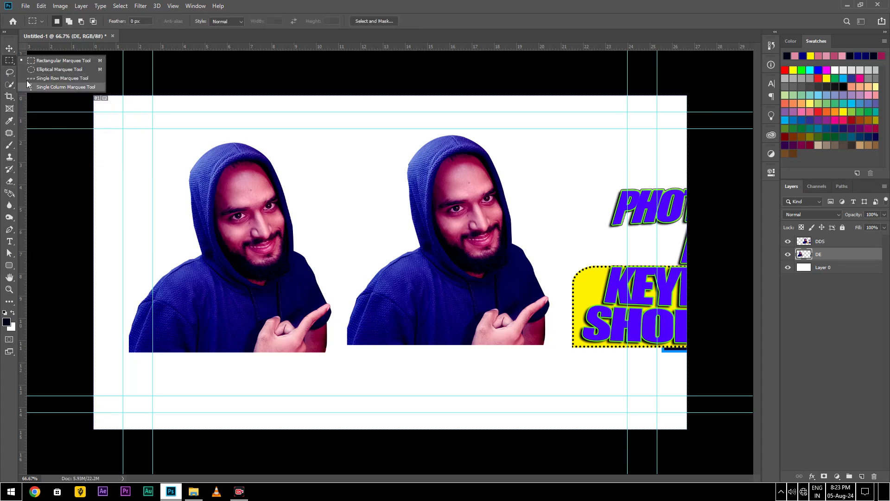
{"action": "left_click", "coordinate": [9, 72]}
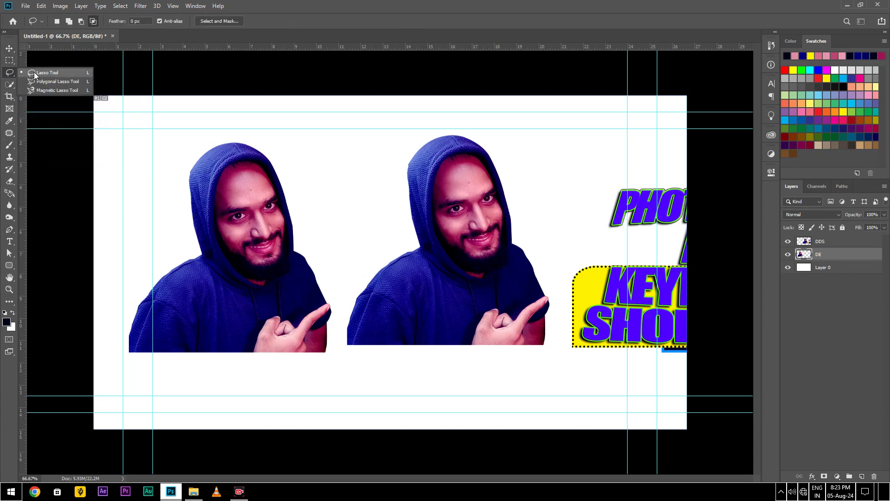
{"action": "left_click", "coordinate": [11, 83]}
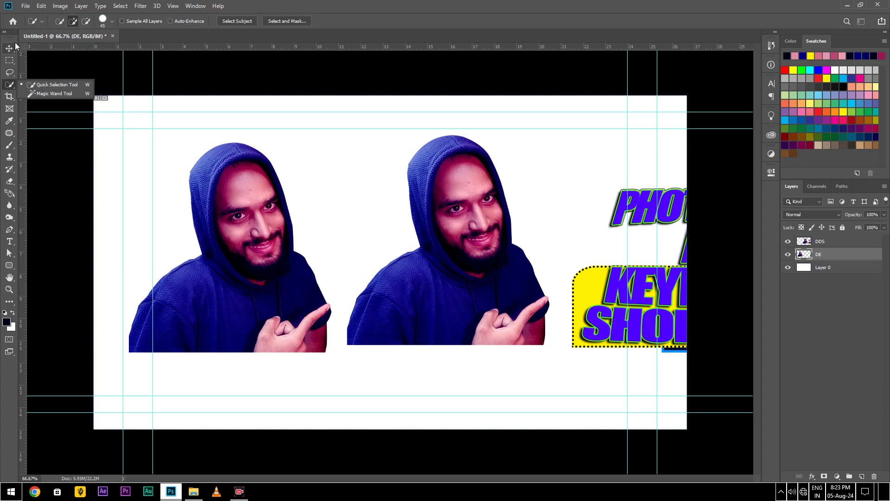
- Draw trial rectangular marquee selections over the left figure's face, making layer DDS active, and deselect
{"action": "left_click", "coordinate": [9, 61]}
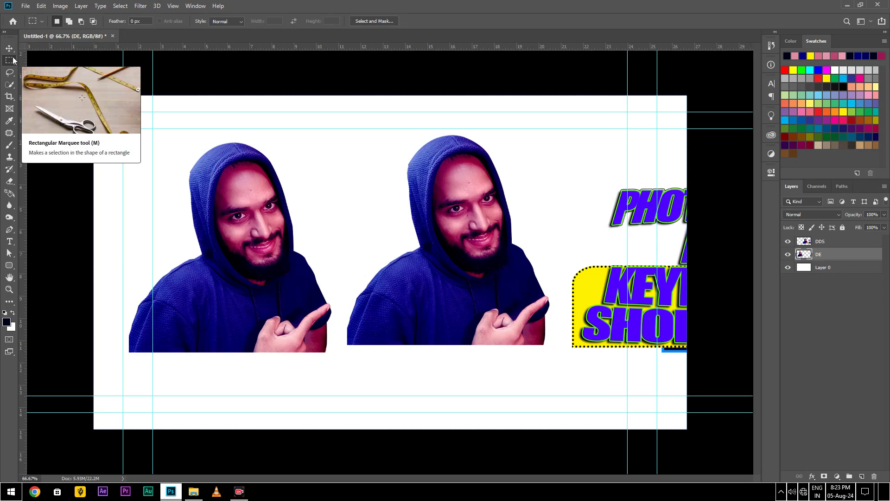
{"action": "left_click_drag", "start_coordinate": [217, 163], "coordinate": [284, 238]}
{"action": "left_click", "coordinate": [858, 241]}
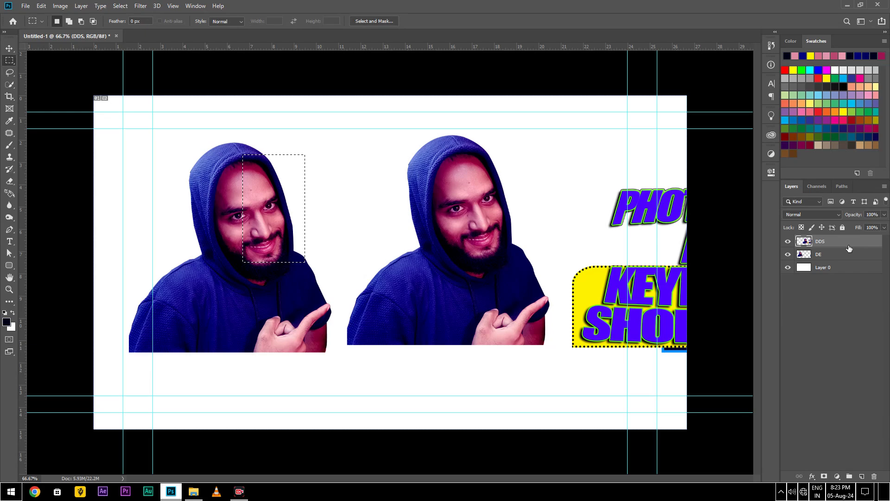
{"action": "mouse_move", "coordinate": [242, 189]}
{"action": "left_mouse_down"}
{"action": "mouse_move", "coordinate": [288, 204]}
{"action": "mouse_move", "coordinate": [304, 189]}
{"action": "mouse_move", "coordinate": [190, 209]}
{"action": "mouse_move", "coordinate": [215, 191]}
{"action": "mouse_move", "coordinate": [274, 266]}
{"action": "left_mouse_up"}
{"action": "mouse_move", "coordinate": [248, 231]}
{"action": "left_mouse_down"}
{"action": "mouse_move", "coordinate": [304, 208]}
{"action": "mouse_move", "coordinate": [268, 237]}
{"action": "left_mouse_up"}
{"action": "key", "text": "ctrl+d"}
- Fill a rectangular selection over the left figure's face with the dark foreground colour, then undo the fill
{"action": "left_click_drag", "start_coordinate": [201, 168], "coordinate": [294, 308]}
{"action": "key", "text": "alt+BackSpace"}
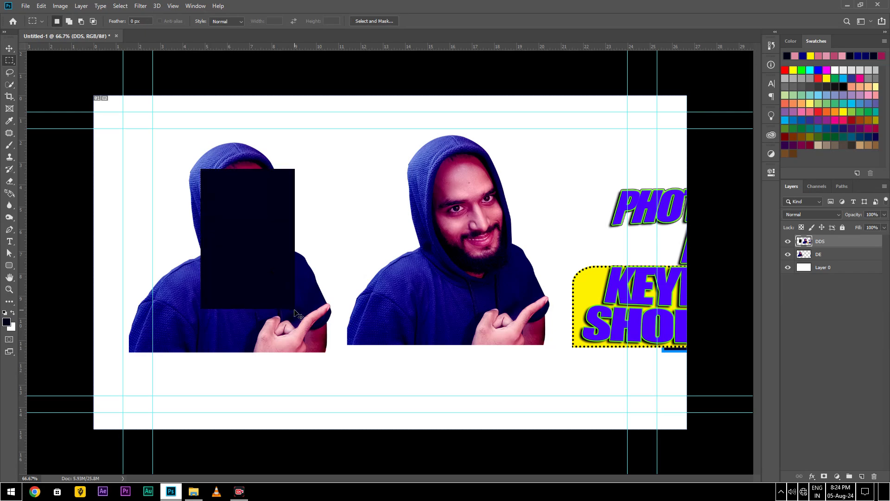
{"action": "key", "text": "ctrl+z"}
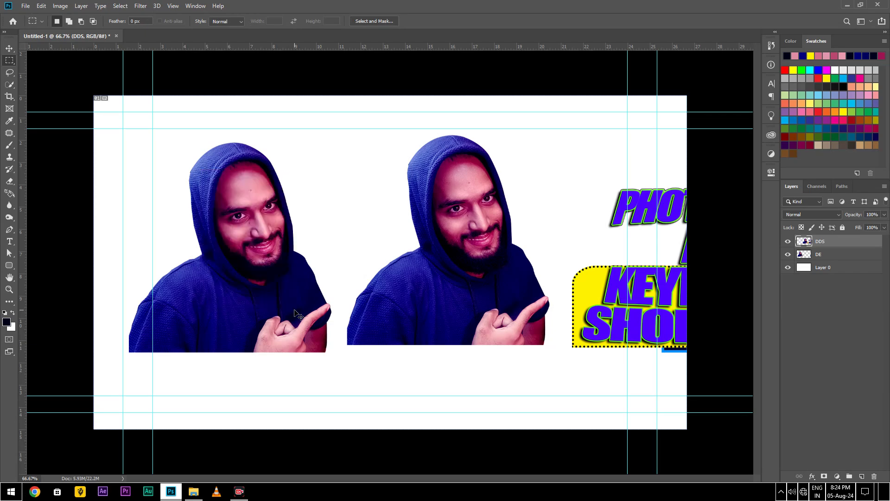
- Select a rectangle over the left figure's face and add an overlapping ellipse to it with the Elliptical Marquee tool
{"action": "left_click_drag", "start_coordinate": [216, 161], "coordinate": [289, 316]}
{"action": "right_click", "coordinate": [10, 61]}
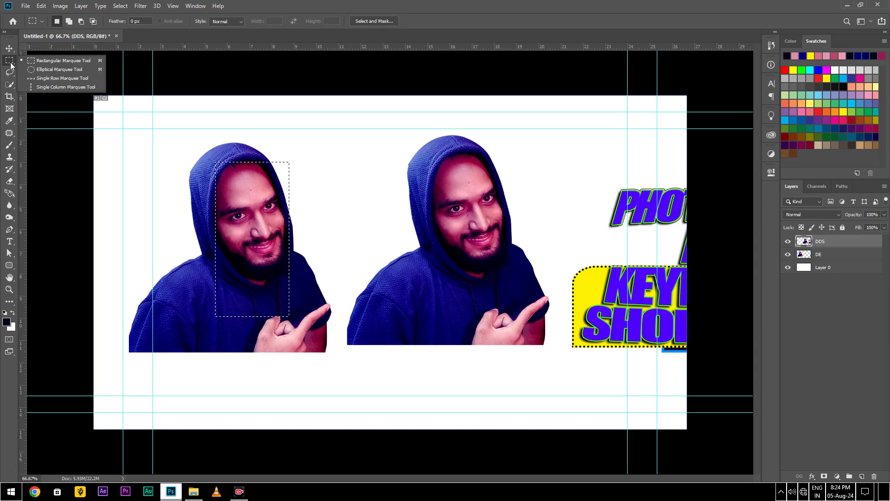
{"action": "left_click", "coordinate": [35, 68]}
{"action": "left_click_drag", "start_coordinate": [240, 175], "coordinate": [333, 293]}
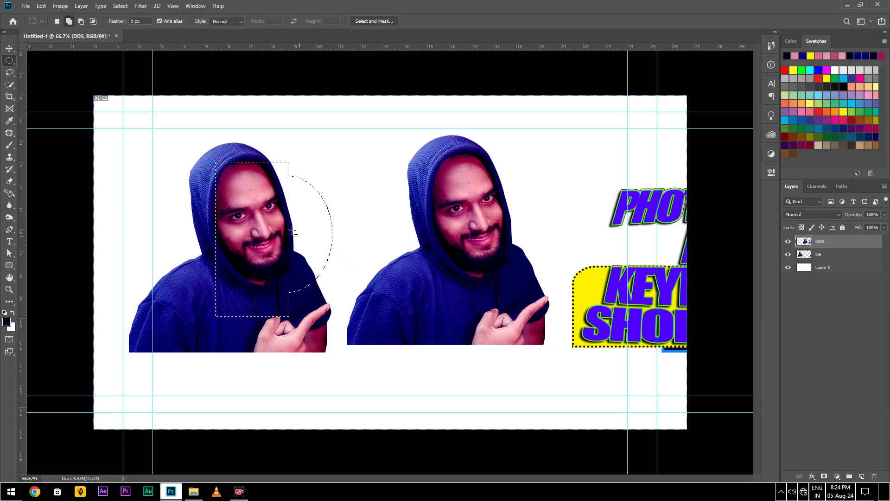
- Set the Elliptical Marquee to New Selection mode and draw several trial elliptical selections across the figures
{"action": "left_click", "coordinate": [57, 21]}
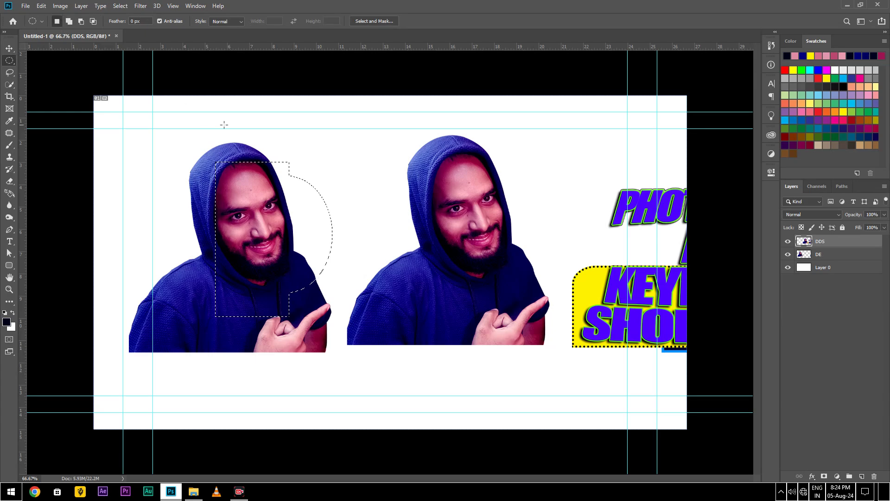
{"action": "left_click_drag", "start_coordinate": [383, 286], "coordinate": [226, 129]}
{"action": "left_click_drag", "start_coordinate": [296, 199], "coordinate": [413, 259]}
{"action": "right_click", "coordinate": [9, 60]}
{"action": "left_click", "coordinate": [56, 69]}
{"action": "left_click_drag", "start_coordinate": [160, 172], "coordinate": [349, 205]}
- Try single-row and single-column marquee selections across the canvas, then return to the Rectangular Marquee tool
{"action": "right_click", "coordinate": [15, 61]}
{"action": "left_click", "coordinate": [65, 78]}
{"action": "left_click", "coordinate": [159, 173]}
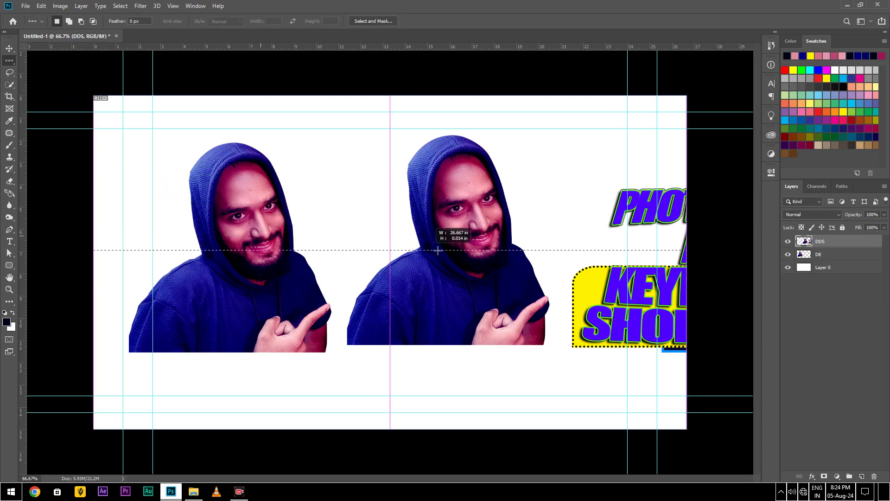
{"action": "right_click", "coordinate": [7, 59]}
{"action": "left_click", "coordinate": [25, 86]}
{"action": "left_click_drag", "start_coordinate": [260, 242], "coordinate": [380, 278]}
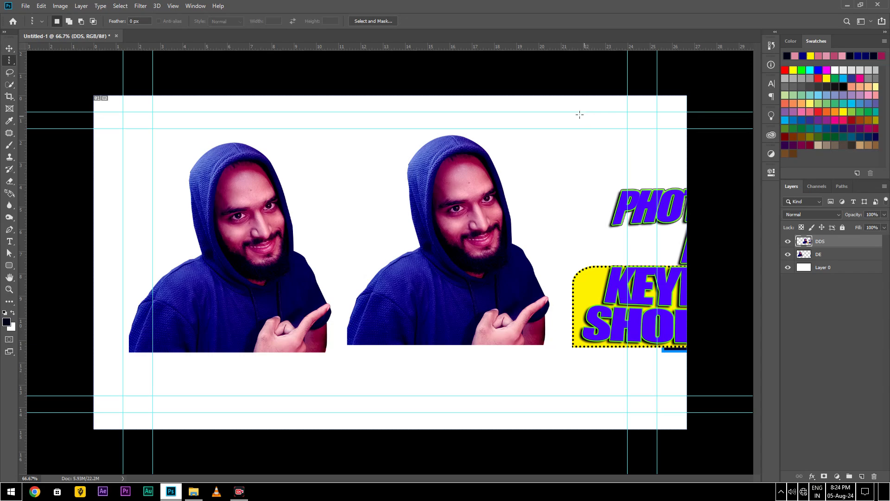
{"action": "right_click", "coordinate": [9, 60]}
{"action": "left_click", "coordinate": [30, 60]}
- Try to trace a freehand Lasso selection from the left figure's face around the right figure, then make Layer 0 active
{"action": "left_click", "coordinate": [9, 73]}
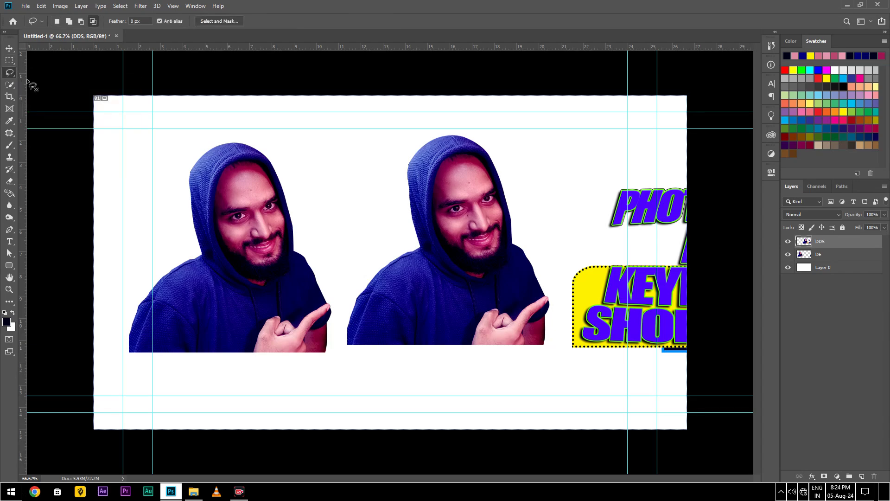
{"action": "left_click_drag", "start_coordinate": [220, 249], "coordinate": [232, 228]}
{"action": "left_click_drag", "start_coordinate": [320, 223], "coordinate": [367, 155]}
{"action": "mouse_move", "coordinate": [463, 120]}
{"action": "left_mouse_down"}
{"action": "mouse_move", "coordinate": [511, 145]}
{"action": "mouse_move", "coordinate": [528, 188]}
{"action": "left_mouse_up"}
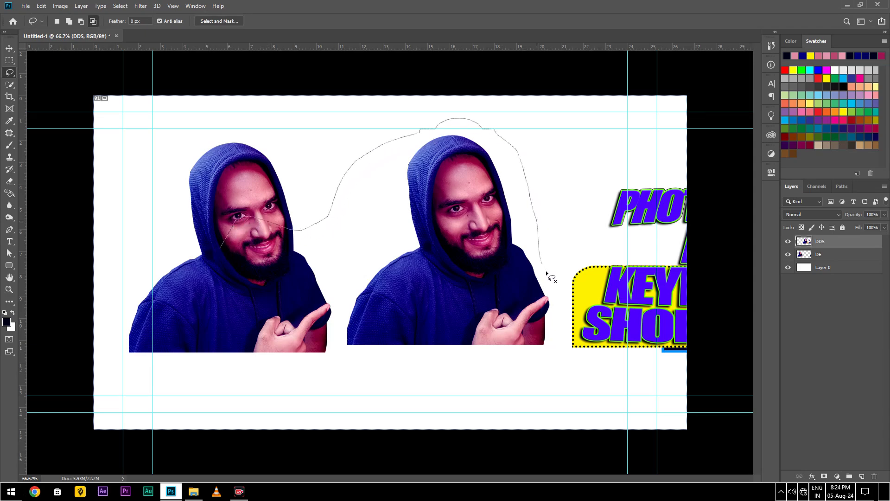
{"action": "left_click_drag", "start_coordinate": [567, 355], "coordinate": [563, 361]}
{"action": "mouse_move", "coordinate": [488, 338]}
{"action": "left_mouse_down"}
{"action": "mouse_move", "coordinate": [427, 392]}
{"action": "mouse_move", "coordinate": [276, 313]}
{"action": "mouse_move", "coordinate": [237, 279]}
{"action": "mouse_move", "coordinate": [224, 250]}
{"action": "left_mouse_up"}
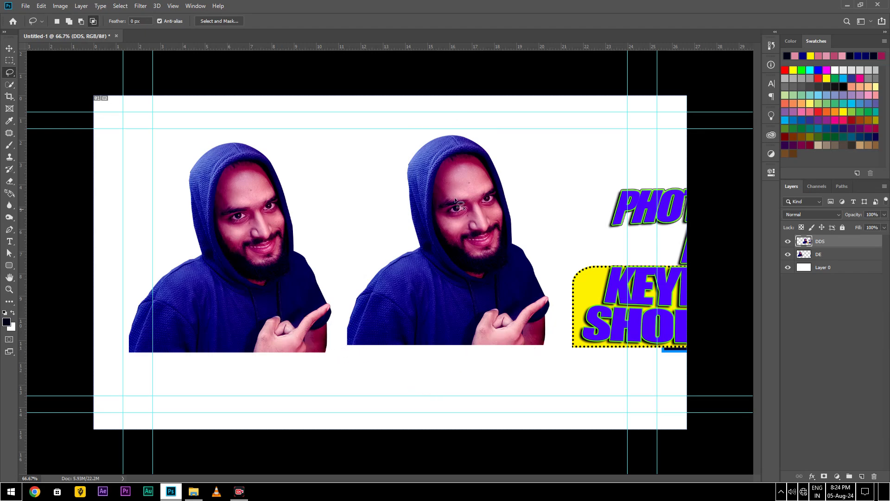
{"action": "mouse_move", "coordinate": [367, 166]}
{"action": "left_mouse_down"}
{"action": "mouse_move", "coordinate": [447, 145]}
{"action": "mouse_move", "coordinate": [452, 249]}
{"action": "mouse_move", "coordinate": [353, 187]}
{"action": "mouse_move", "coordinate": [371, 164]}
{"action": "left_mouse_up"}
{"action": "left_click", "coordinate": [850, 271]}
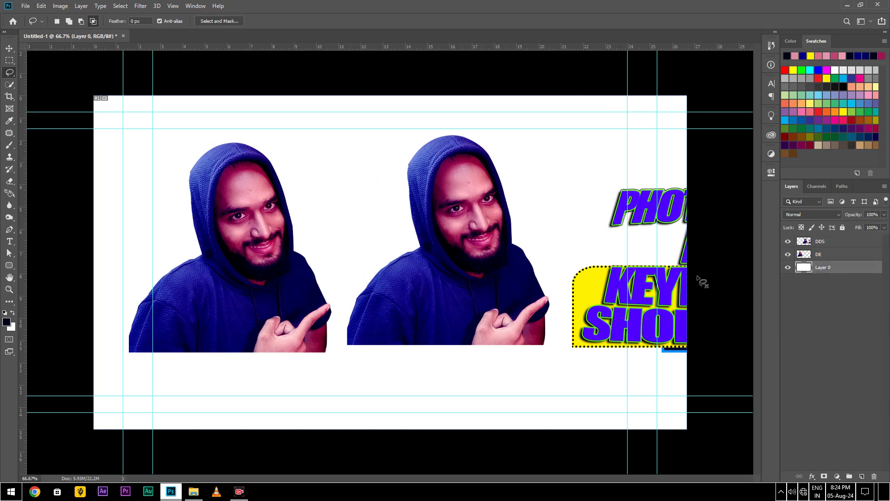
- Try to trace a freehand Lasso selection over the right figure on Layer 0
{"action": "mouse_move", "coordinate": [463, 237]}
{"action": "left_mouse_down"}
{"action": "mouse_move", "coordinate": [398, 242]}
{"action": "mouse_move", "coordinate": [397, 218]}
{"action": "left_mouse_up"}
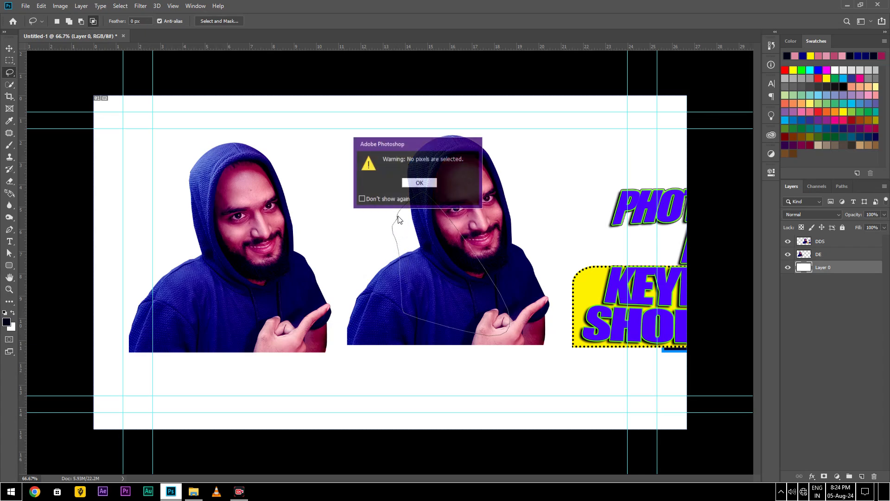
{"action": "left_click", "coordinate": [407, 184]}
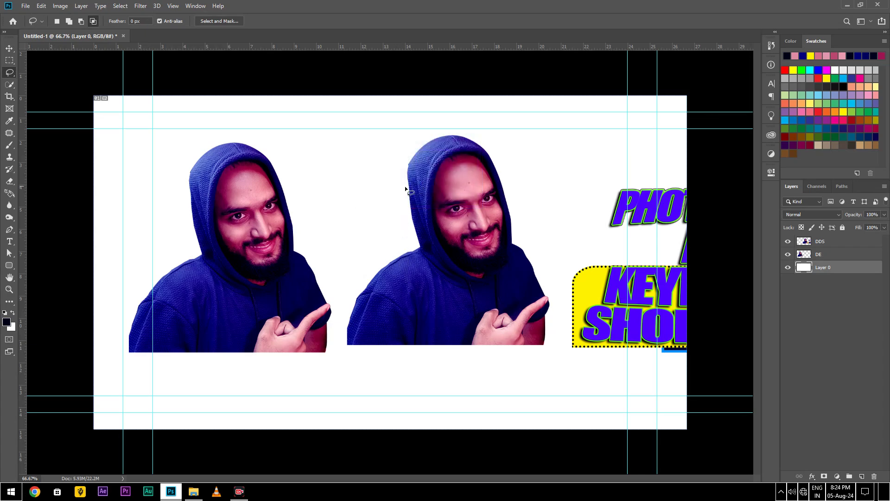
- Draw a closed Polygonal Lasso selection between the two figures, then deselect it
{"action": "right_click", "coordinate": [9, 73]}
{"action": "left_click", "coordinate": [36, 82]}
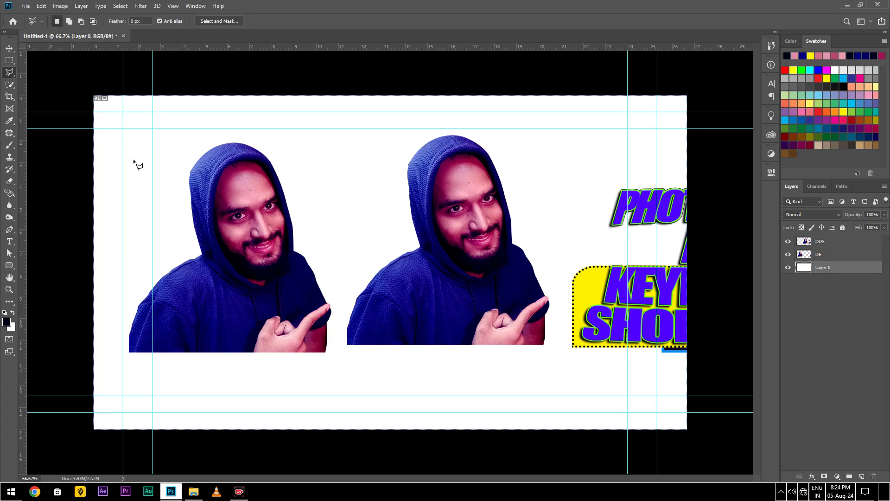
{"action": "left_click", "coordinate": [383, 191]}
{"action": "left_click", "coordinate": [406, 218]}
{"action": "left_click", "coordinate": [402, 255]}
{"action": "left_click", "coordinate": [359, 268]}
{"action": "left_click", "coordinate": [284, 249]}
{"action": "left_click", "coordinate": [293, 225]}
{"action": "double_click", "coordinate": [293, 195]}
{"action": "key", "text": "ctrl+d"}
- Trace the left figure's hood and shoulder with the Magnetic Lasso tool, then cancel the outline
{"action": "right_click", "coordinate": [13, 74]}
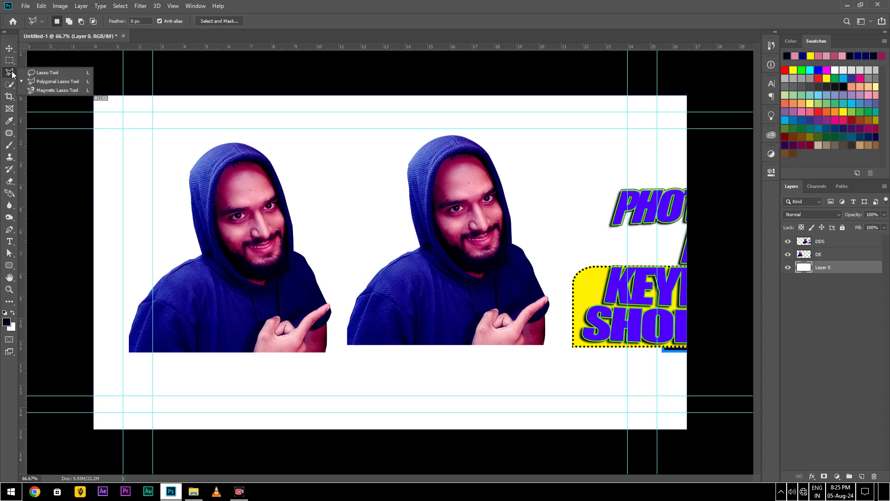
{"action": "left_click", "coordinate": [57, 92]}
{"action": "left_click", "coordinate": [195, 151]}
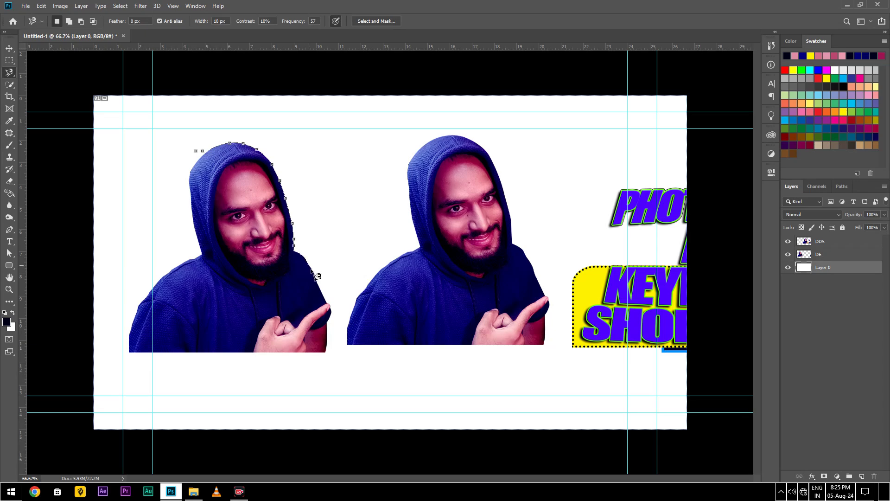
{"action": "key", "text": "Escape"}
- Try the Quick Selection tool across the left figure's face, then clear the selection
{"action": "left_click", "coordinate": [13, 85]}
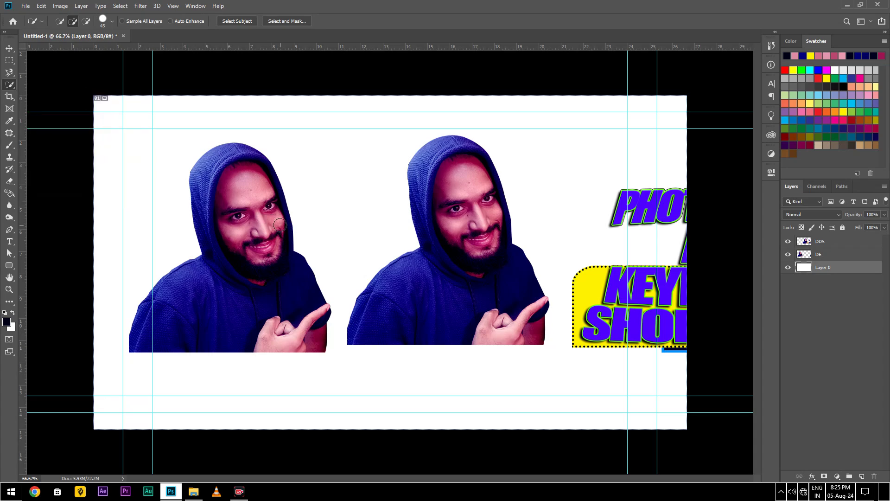
{"action": "mouse_move", "coordinate": [229, 189]}
{"action": "left_mouse_down"}
{"action": "mouse_move", "coordinate": [253, 214]}
{"action": "mouse_move", "coordinate": [261, 249]}
{"action": "mouse_move", "coordinate": [237, 223]}
{"action": "mouse_move", "coordinate": [246, 175]}
{"action": "mouse_move", "coordinate": [275, 211]}
{"action": "mouse_move", "coordinate": [281, 239]}
{"action": "mouse_move", "coordinate": [290, 229]}
{"action": "mouse_move", "coordinate": [264, 173]}
{"action": "mouse_move", "coordinate": [265, 202]}
{"action": "mouse_move", "coordinate": [249, 240]}
{"action": "mouse_move", "coordinate": [270, 209]}
{"action": "mouse_move", "coordinate": [274, 226]}
{"action": "left_mouse_up"}
{"action": "key", "text": "alt"}
{"action": "key", "text": "ctrl+d"}
- Crop the canvas to a narrow upright frame around the left figure's face, then undo the crop
{"action": "left_click", "coordinate": [9, 96]}
{"action": "left_click_drag", "start_coordinate": [202, 159], "coordinate": [330, 308]}
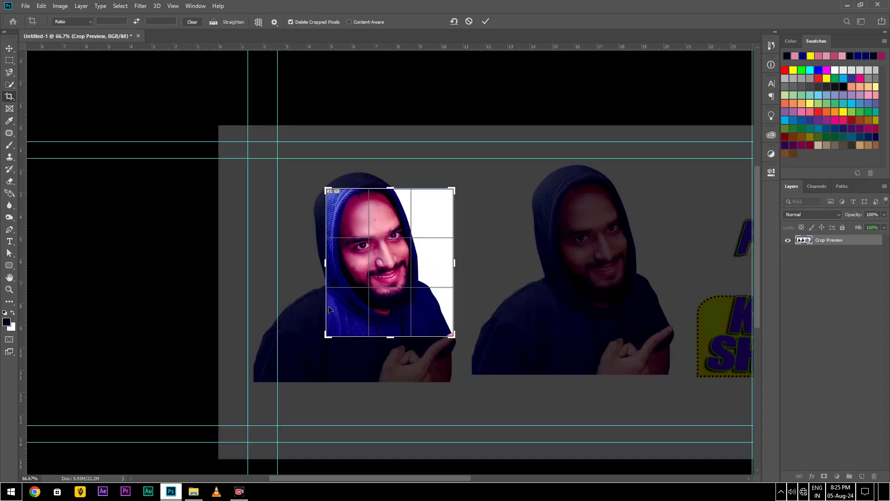
{"action": "left_click_drag", "start_coordinate": [404, 272], "coordinate": [453, 282]}
{"action": "left_click_drag", "start_coordinate": [453, 190], "coordinate": [425, 186]}
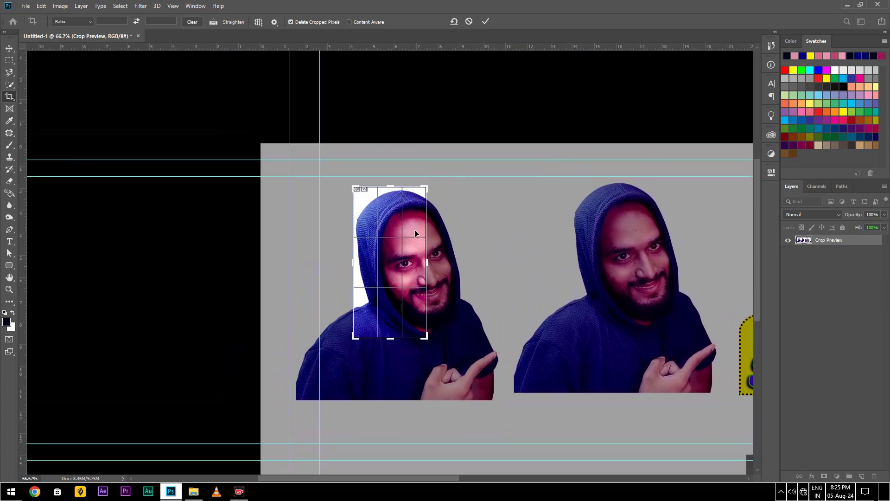
{"action": "left_click_drag", "start_coordinate": [401, 258], "coordinate": [373, 249]}
{"action": "key", "text": "ctrl+r"}
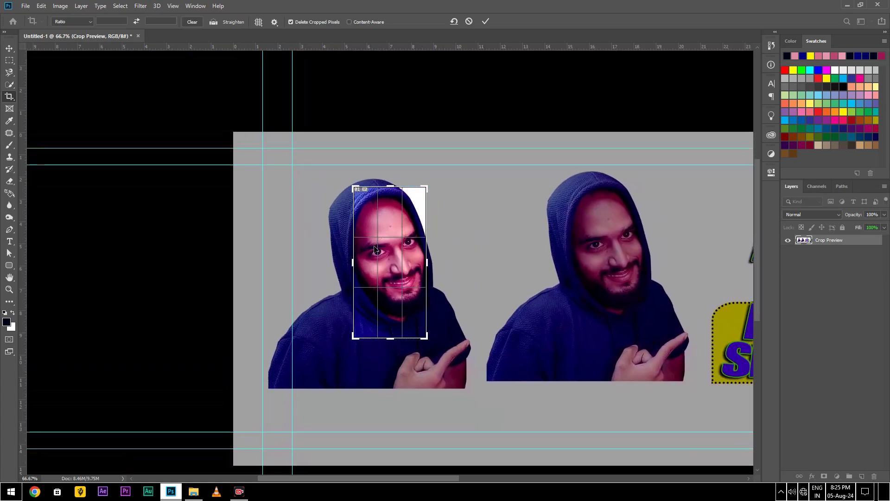
{"action": "left_click", "coordinate": [485, 21]}
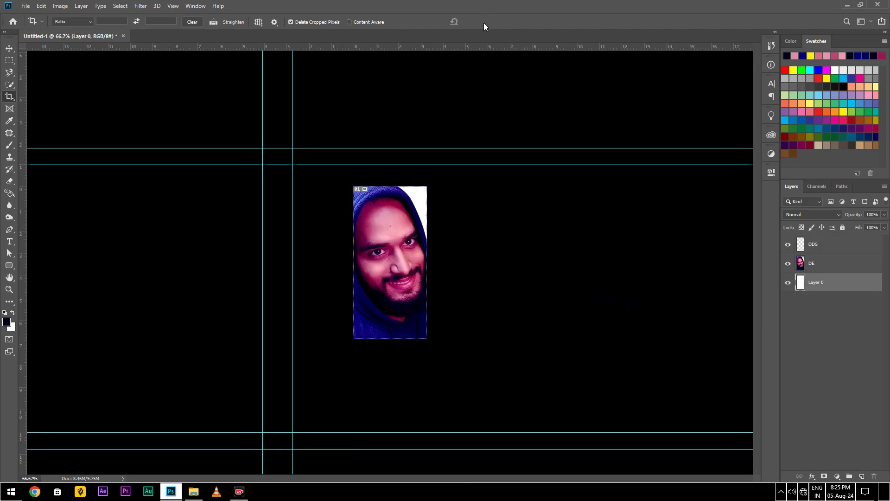
{"action": "key", "text": "ctrl+z"}
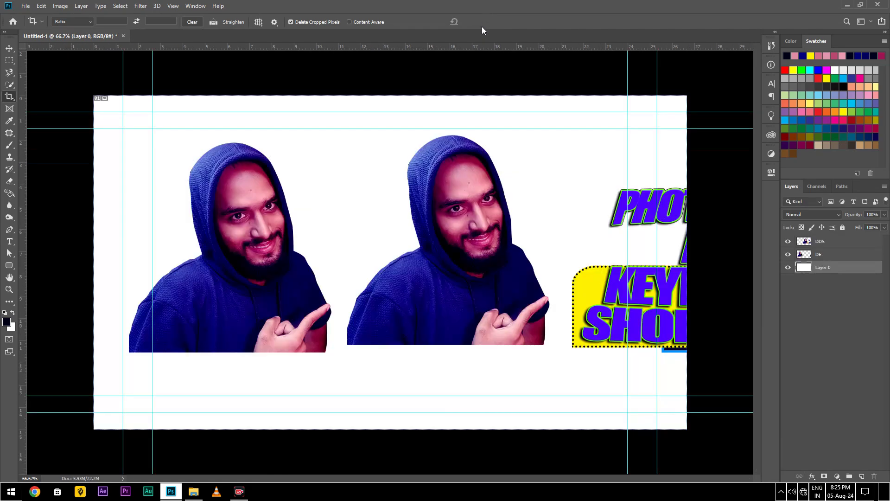
- Perspective-crop the canvas to a skewed four-corner grid over the left figure, then undo the crop
{"action": "right_click", "coordinate": [9, 98]}
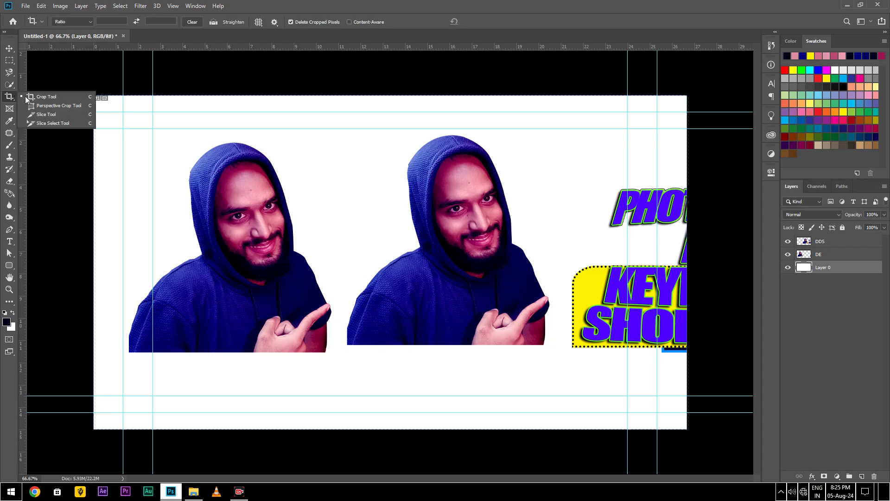
{"action": "left_click", "coordinate": [51, 104]}
{"action": "left_click_drag", "start_coordinate": [235, 185], "coordinate": [391, 347]}
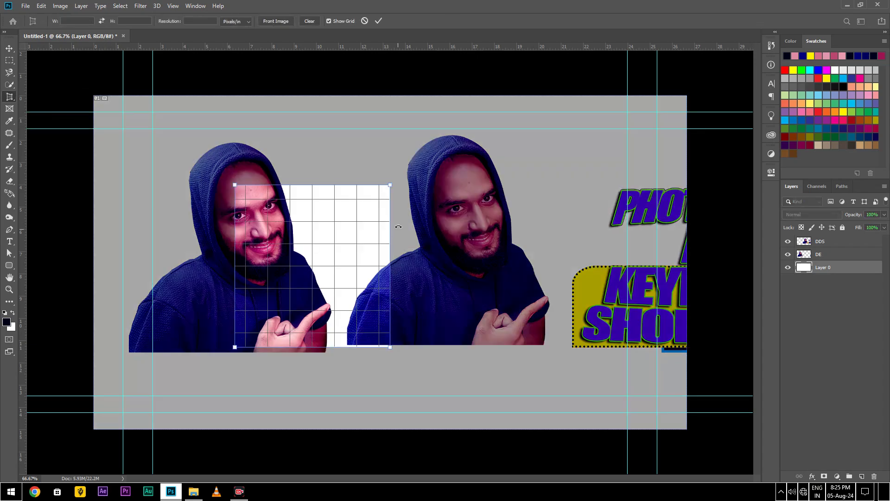
{"action": "left_click_drag", "start_coordinate": [392, 188], "coordinate": [391, 116]}
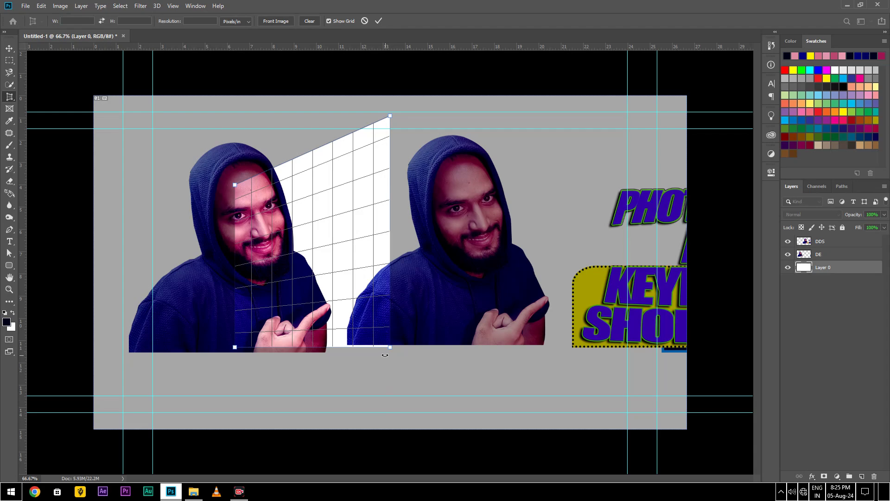
{"action": "left_click_drag", "start_coordinate": [390, 349], "coordinate": [390, 369]}
{"action": "left_click_drag", "start_coordinate": [333, 273], "coordinate": [284, 252]}
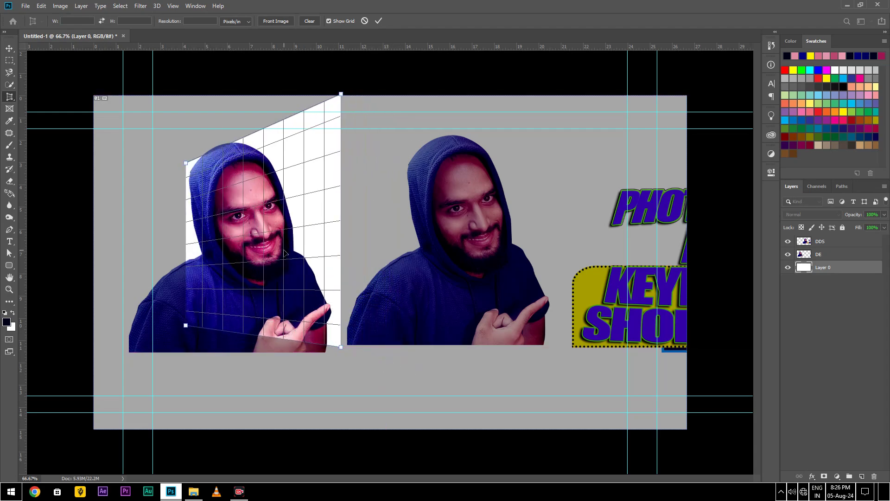
{"action": "left_click", "coordinate": [378, 21]}
{"action": "left_click_drag", "start_coordinate": [417, 197], "coordinate": [452, 200]}
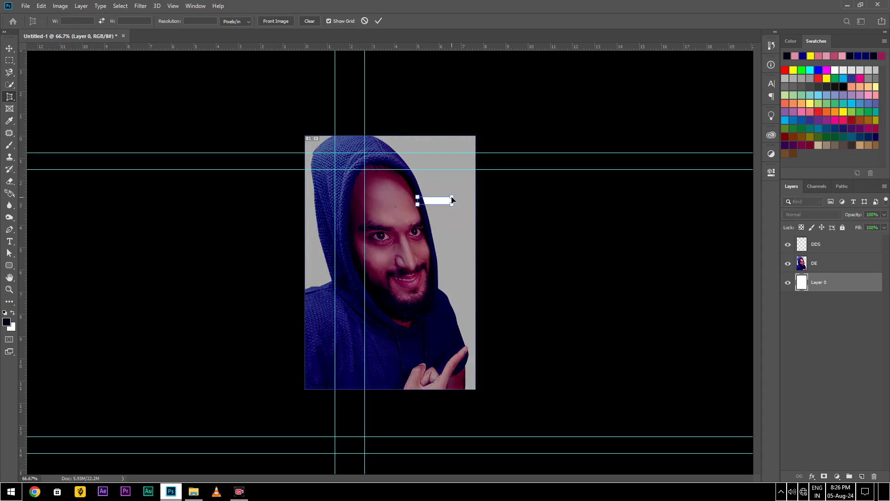
{"action": "left_click", "coordinate": [363, 22]}
{"action": "key", "text": "ctrl+z"}
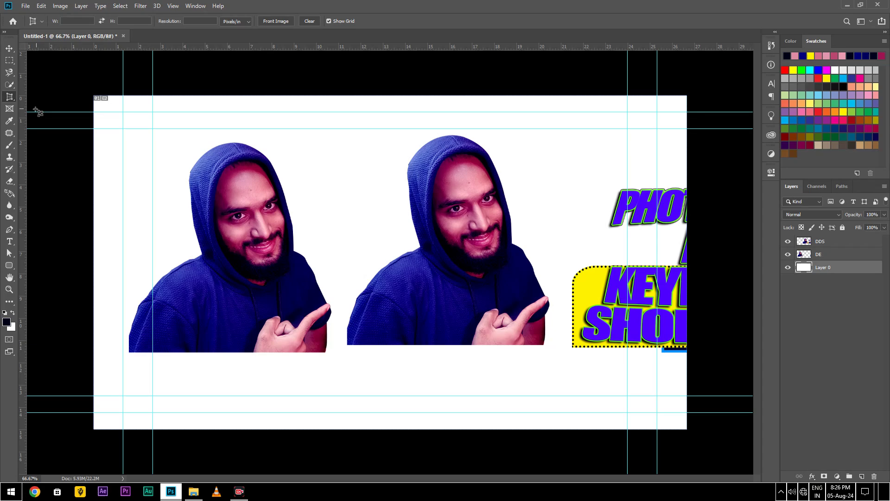
- Mask the layers with several elliptical frames using the Frame tool, then undo all the frames
{"action": "left_click", "coordinate": [11, 111]}
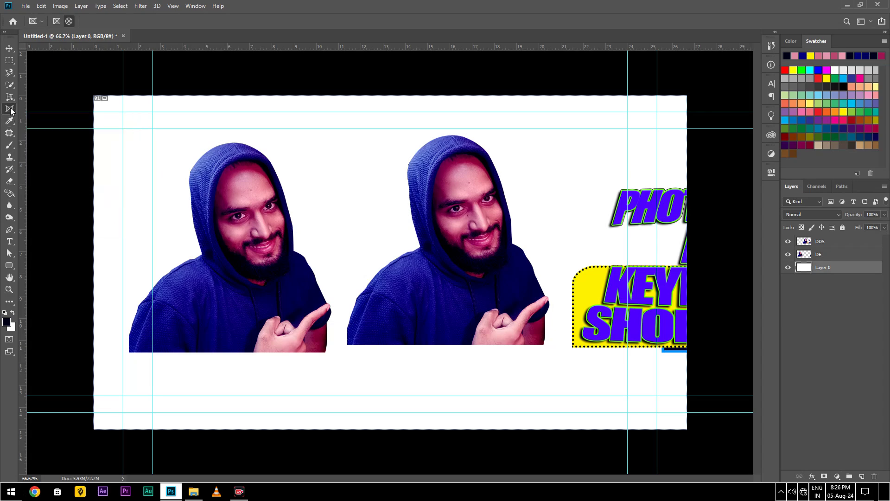
{"action": "left_click_drag", "start_coordinate": [195, 170], "coordinate": [390, 328]}
{"action": "left_click", "coordinate": [465, 276]}
{"action": "left_click_drag", "start_coordinate": [480, 182], "coordinate": [265, 257]}
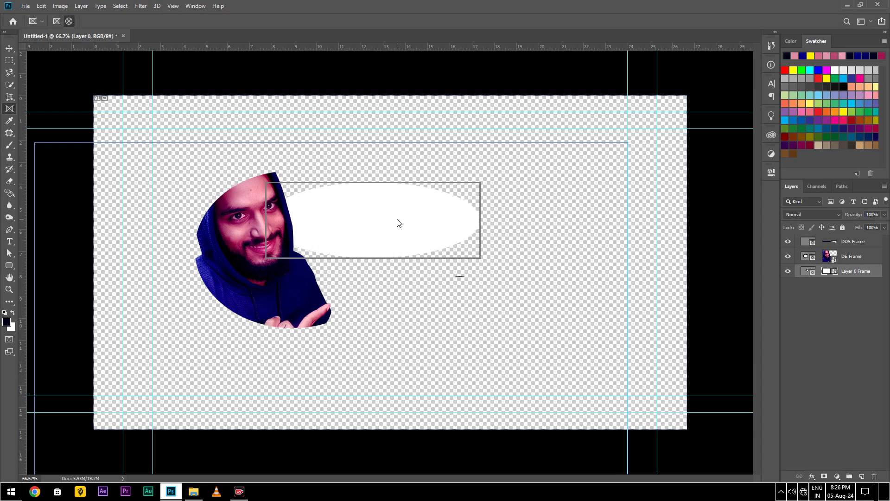
{"action": "key", "text": "ctrl+z"}
{"action": "key", "text": "ctrl+z"}
{"action": "key", "text": "ctrl+z"}
{"action": "key", "text": "ctrl+z"}
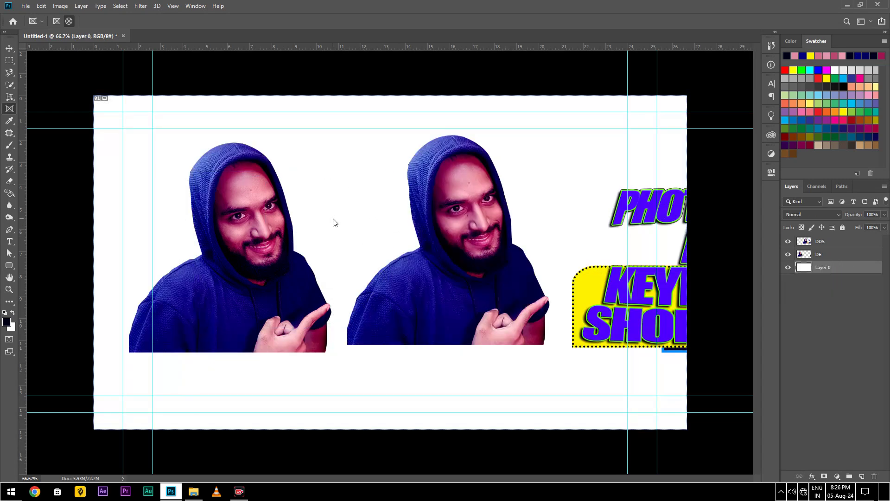
- Sample several foreground colours from the figures' hoodies and skin with the Eyedropper tool, ending on the left face's pink
{"action": "left_click", "coordinate": [13, 119]}
{"action": "left_click_drag", "start_coordinate": [245, 218], "coordinate": [262, 293]}
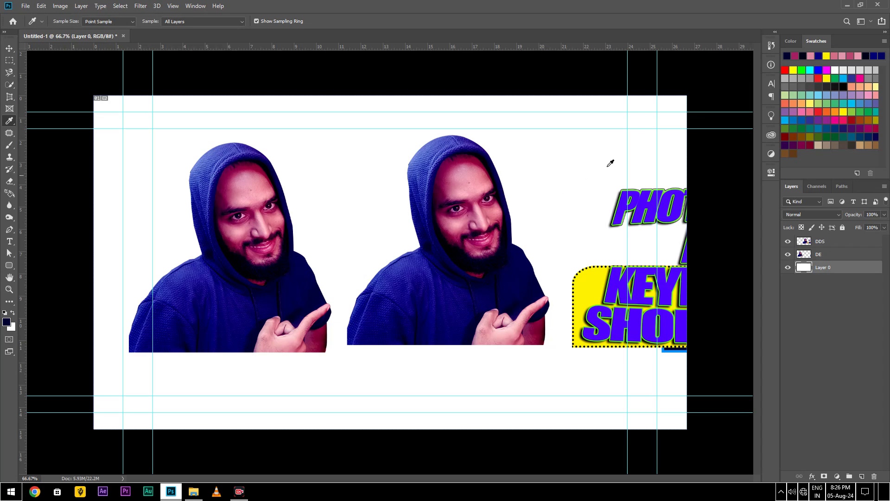
{"action": "left_click_drag", "start_coordinate": [475, 294], "coordinate": [476, 267]}
{"action": "left_click", "coordinate": [419, 274]}
{"action": "left_click_drag", "start_coordinate": [423, 275], "coordinate": [227, 254]}
{"action": "left_click_drag", "start_coordinate": [211, 223], "coordinate": [251, 196]}
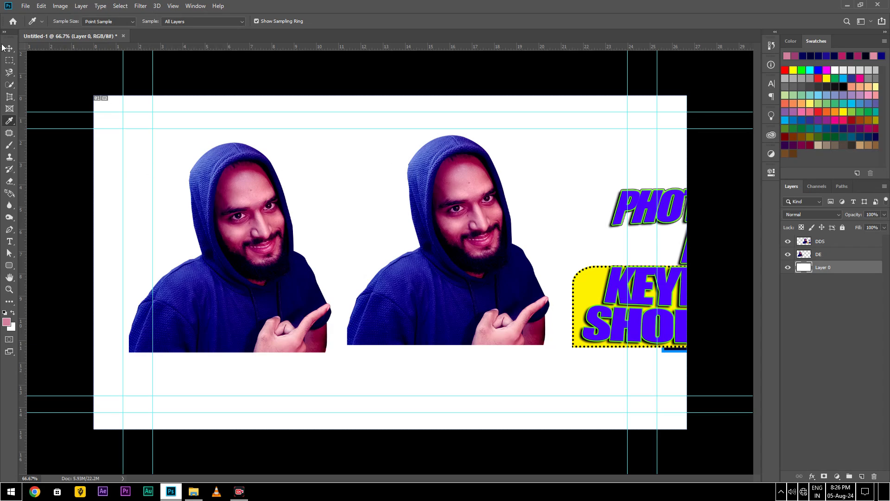
- Select a rectangle around the left figure's head and sample the right hoodie's dark blue as the foreground colour
{"action": "left_click", "coordinate": [10, 61]}
{"action": "left_click_drag", "start_coordinate": [207, 137], "coordinate": [322, 254]}
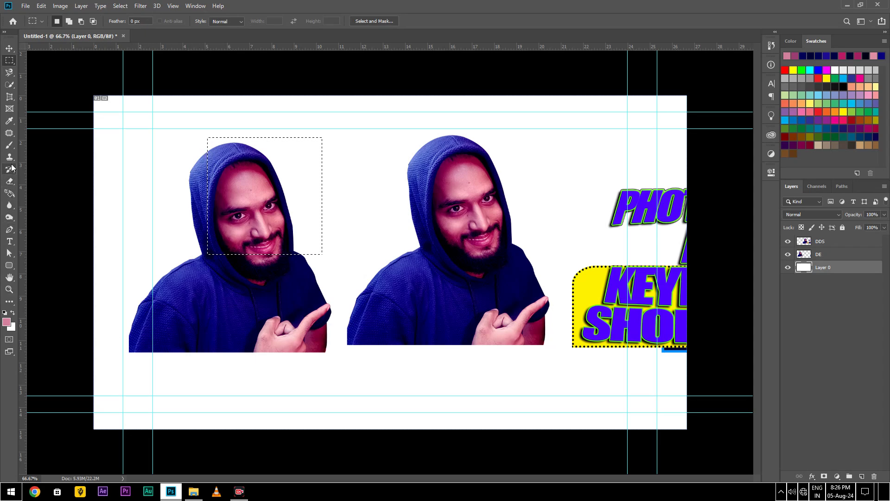
{"action": "left_click", "coordinate": [9, 121]}
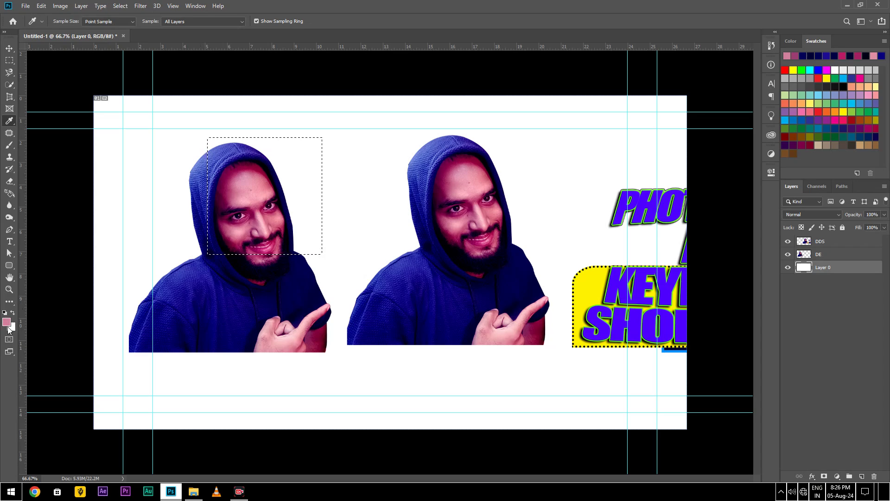
{"action": "left_click", "coordinate": [414, 300]}
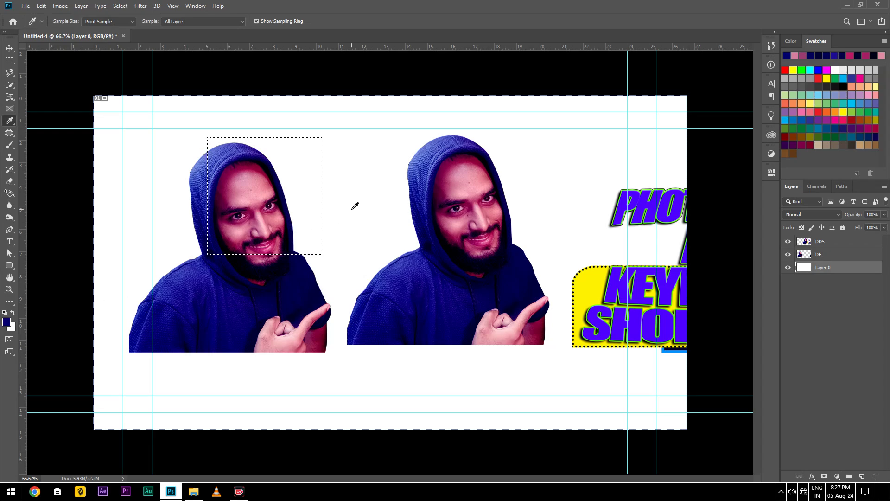
- Fill the rectangular selection on Layer 0 with the foreground colour, then undo the fill and deselect
{"action": "key", "text": "alt+BackSpace"}
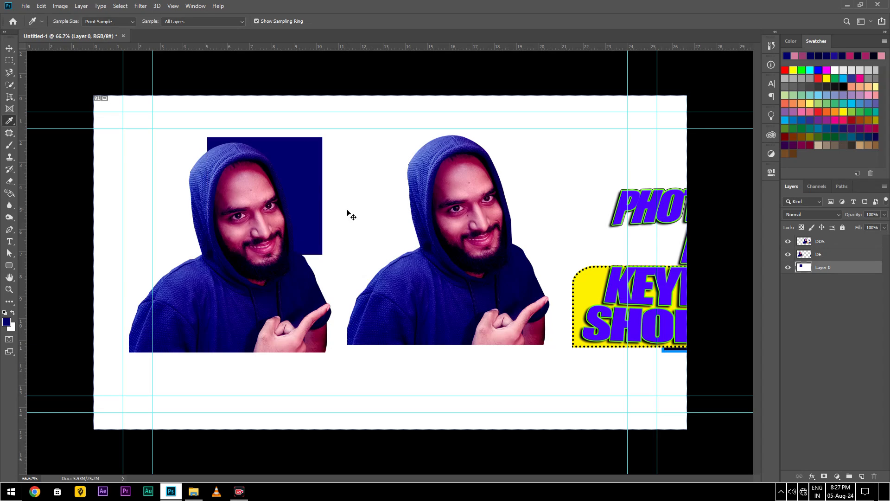
{"action": "key", "text": "ctrl+z"}
{"action": "key", "text": "ctrl+d"}
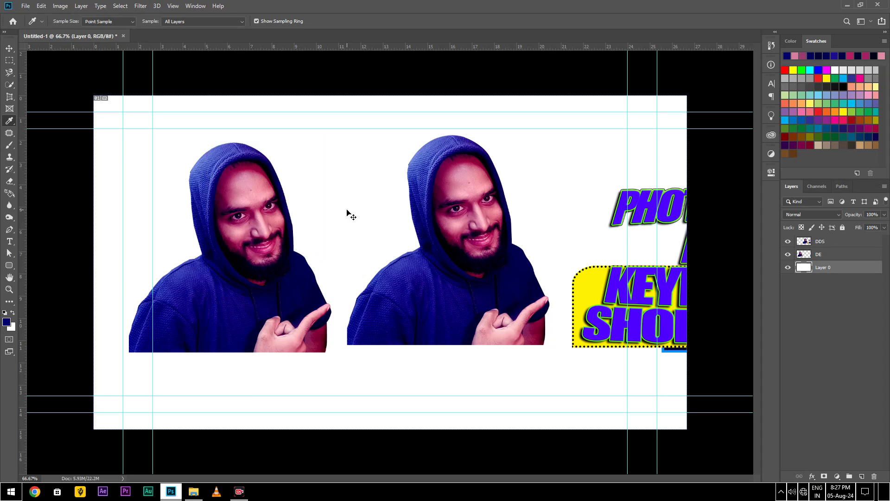
{"action": "left_click", "coordinate": [11, 134]}
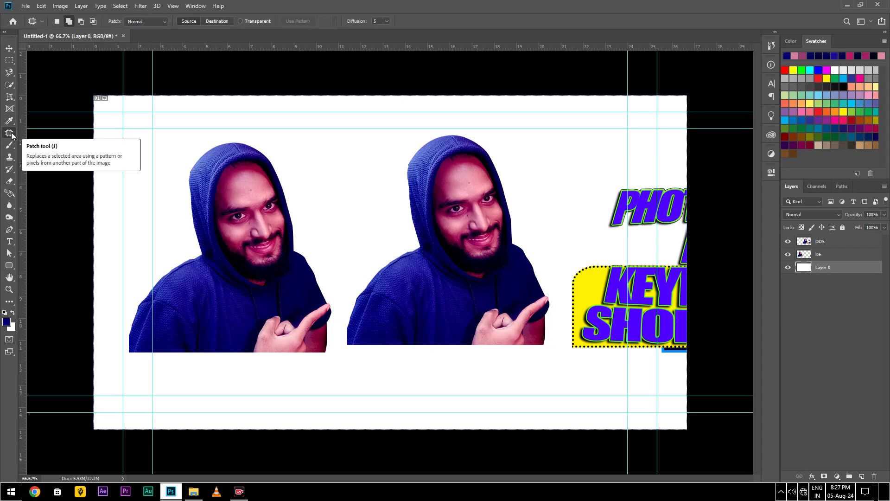
{"action": "right_click", "coordinate": [10, 134]}
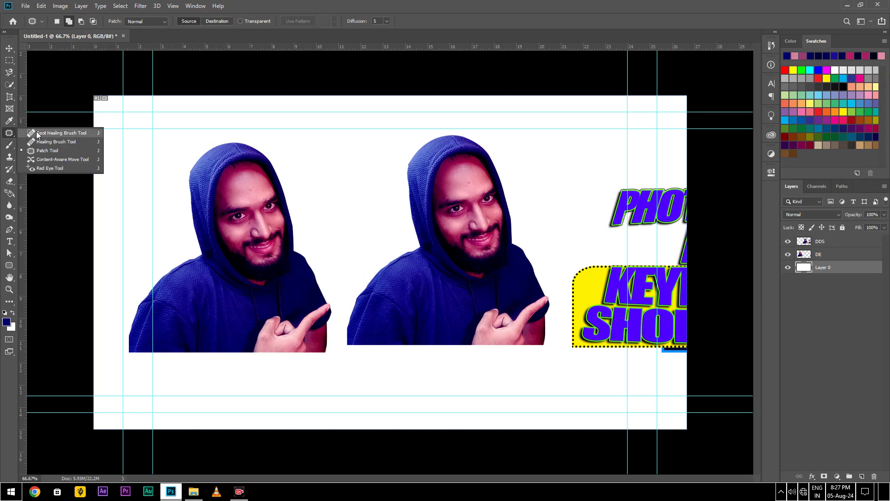
{"action": "left_click", "coordinate": [15, 122]}
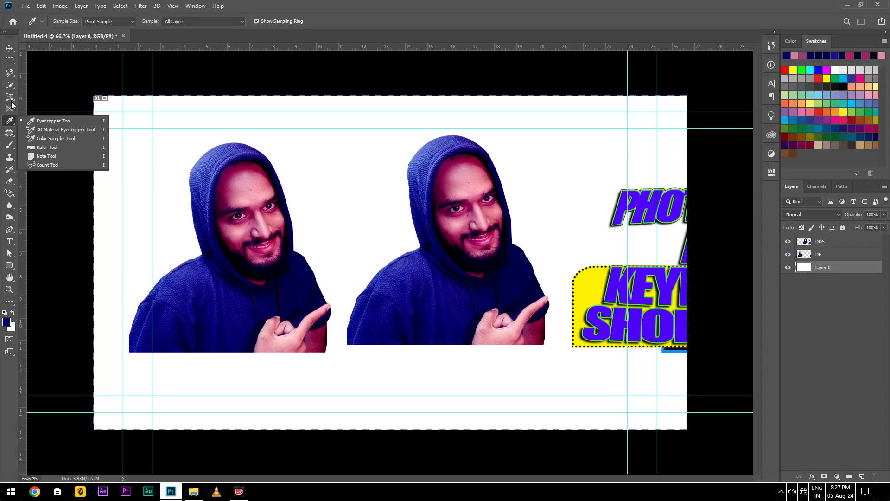
{"action": "left_click", "coordinate": [10, 98]}
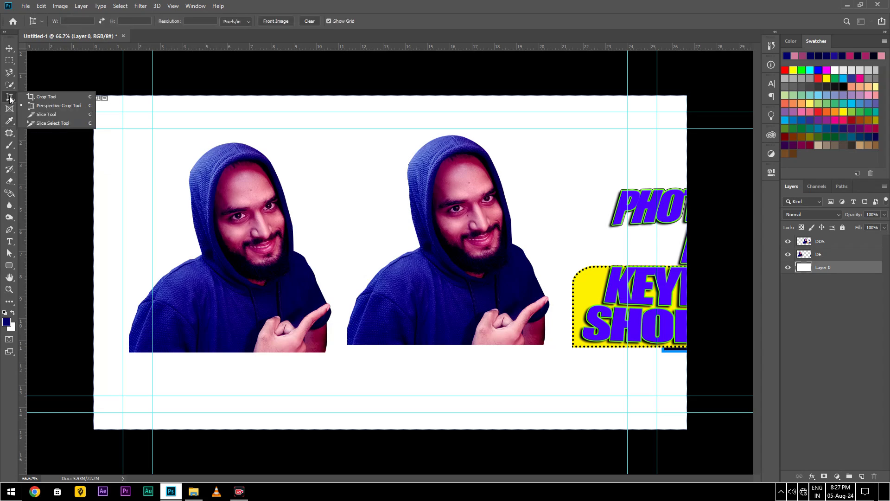
{"action": "left_click", "coordinate": [10, 120]}
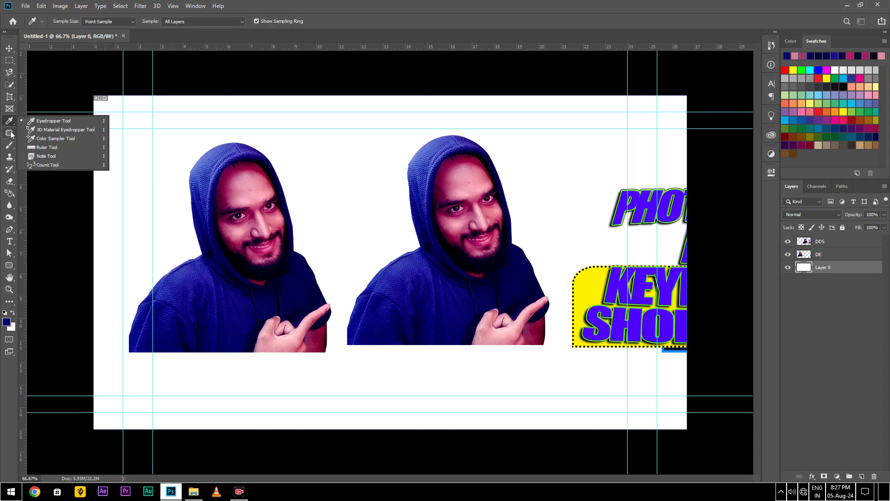
- Outline the left figure's face with the Patch tool and try to patch it from the right figure's face on Layer 0
{"action": "left_click", "coordinate": [10, 133]}
{"action": "left_click_drag", "start_coordinate": [197, 207], "coordinate": [210, 184]}
{"action": "mouse_move", "coordinate": [277, 201]}
{"action": "left_mouse_down"}
{"action": "mouse_move", "coordinate": [293, 229]}
{"action": "mouse_move", "coordinate": [289, 273]}
{"action": "mouse_move", "coordinate": [211, 281]}
{"action": "mouse_move", "coordinate": [194, 243]}
{"action": "mouse_move", "coordinate": [194, 206]}
{"action": "mouse_move", "coordinate": [262, 234]}
{"action": "mouse_move", "coordinate": [401, 236]}
{"action": "mouse_move", "coordinate": [456, 220]}
{"action": "mouse_move", "coordinate": [446, 241]}
{"action": "mouse_move", "coordinate": [455, 251]}
{"action": "mouse_move", "coordinate": [507, 236]}
{"action": "mouse_move", "coordinate": [494, 222]}
{"action": "mouse_move", "coordinate": [467, 222]}
{"action": "left_mouse_up"}
{"action": "key", "text": "alt"}
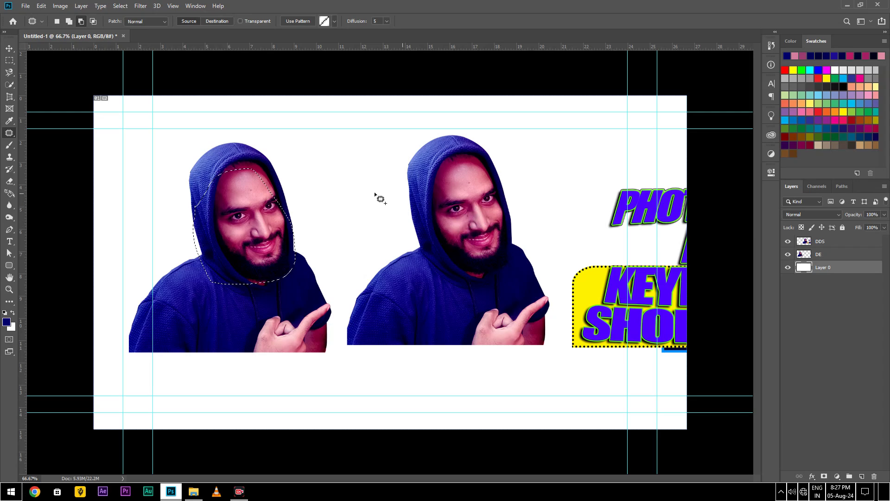
{"action": "key", "text": "shift"}
{"action": "left_click_drag", "start_coordinate": [394, 199], "coordinate": [419, 191]}
{"action": "key", "text": "ctrl+z"}
- Make the DDS layer active and retry patching the outlined area over the left figure's face
{"action": "left_click", "coordinate": [835, 241]}
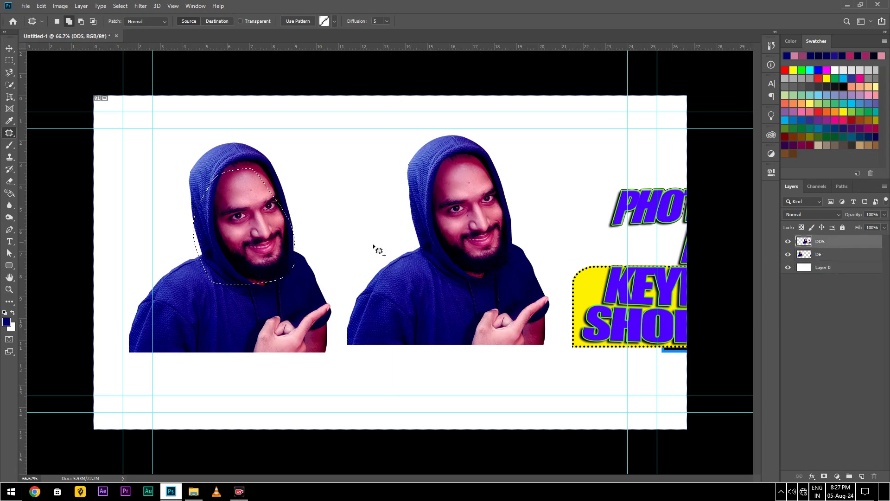
{"action": "left_click", "coordinate": [272, 257]}
{"action": "left_click", "coordinate": [439, 183]}
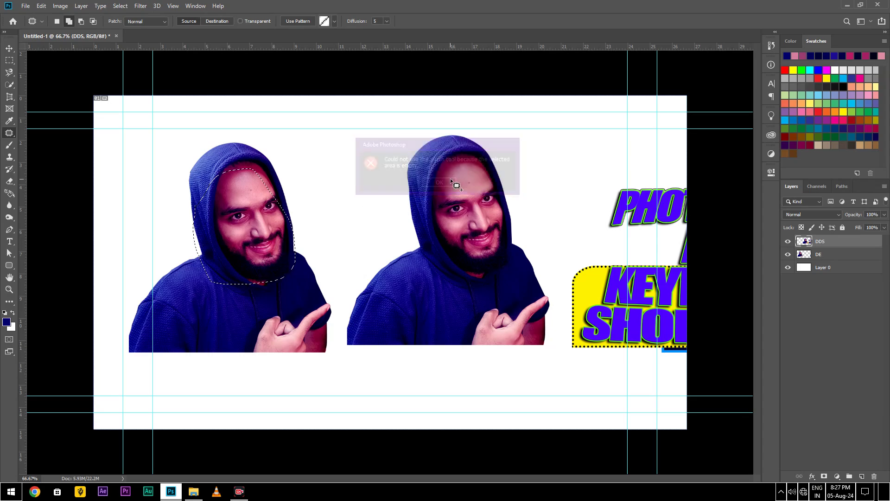
- Clear the selection, outline the left figure's lower face with the Patch tool, and try to patch it on the DDS layer
{"action": "key", "text": "ctrl+d"}
{"action": "mouse_move", "coordinate": [234, 212]}
{"action": "left_mouse_down"}
{"action": "mouse_move", "coordinate": [245, 266]}
{"action": "mouse_move", "coordinate": [197, 232]}
{"action": "mouse_move", "coordinate": [210, 200]}
{"action": "mouse_move", "coordinate": [229, 211]}
{"action": "left_mouse_up"}
{"action": "left_click", "coordinate": [235, 234]}
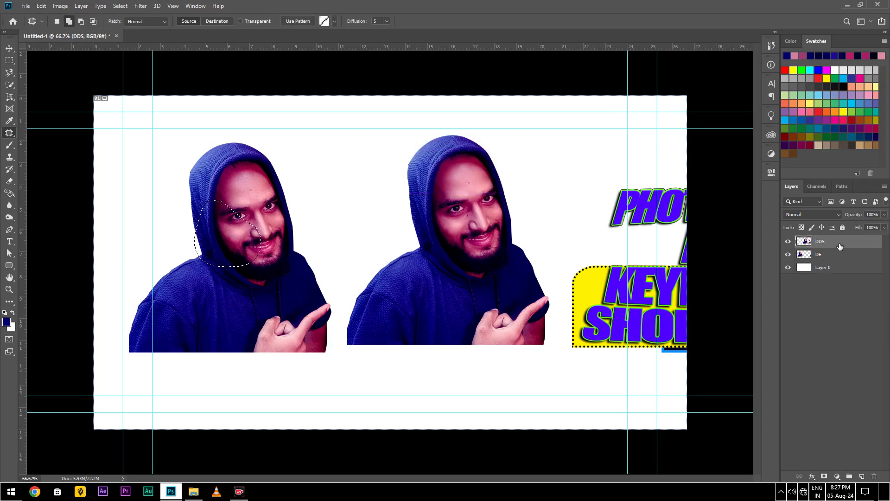
{"action": "double_click", "coordinate": [822, 247]}
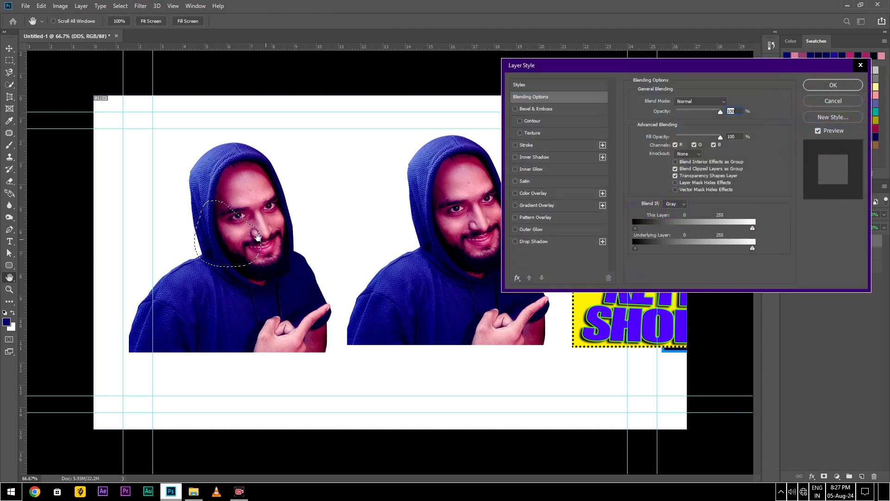
{"action": "left_click", "coordinate": [861, 67]}
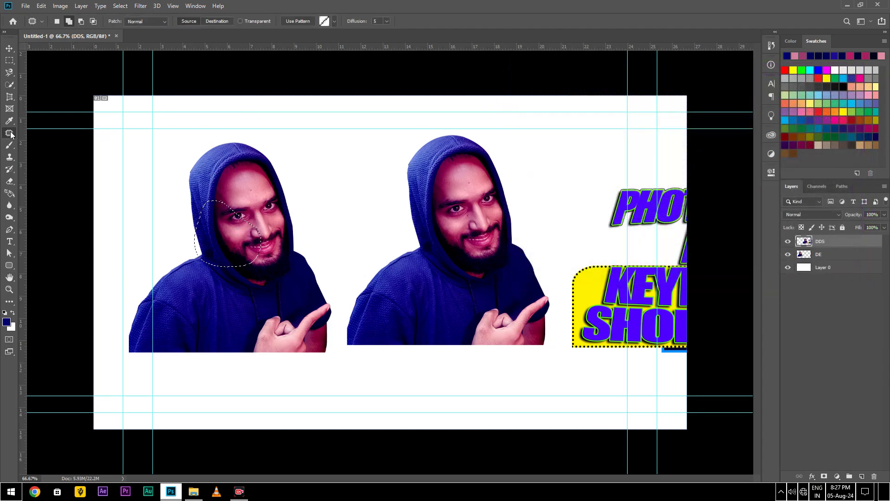
{"action": "left_click", "coordinate": [221, 237]}
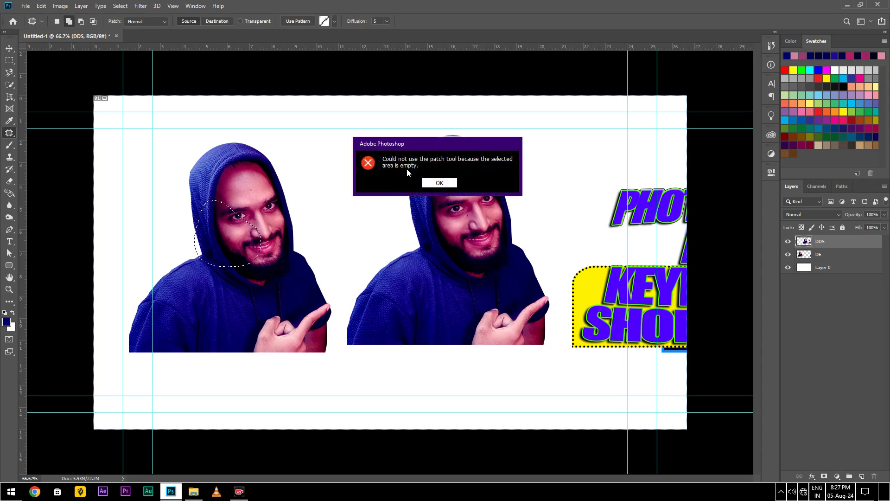
{"action": "left_click", "coordinate": [449, 184]}
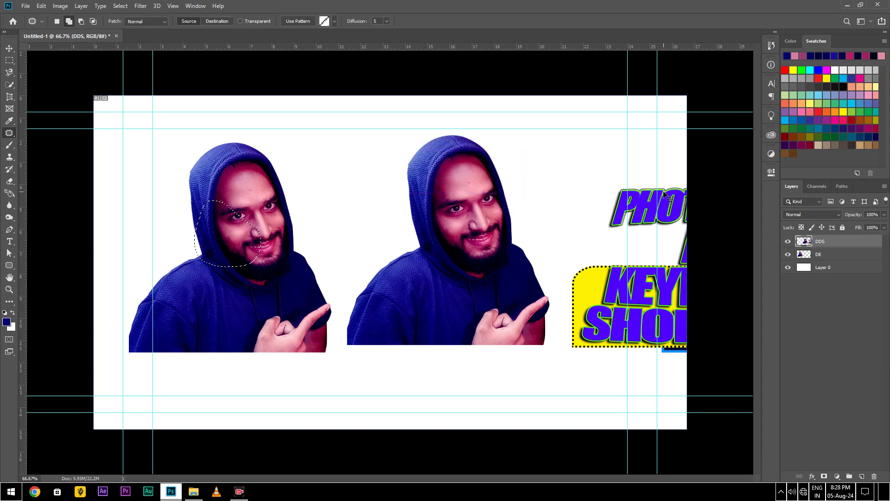
- Make the DE layer active and try to patch an outlined area from the right figure's chin to the hand
{"action": "left_click", "coordinate": [682, 197]}
{"action": "left_click", "coordinate": [856, 259]}
{"action": "mouse_move", "coordinate": [473, 235]}
{"action": "left_mouse_down"}
{"action": "mouse_move", "coordinate": [494, 324]}
{"action": "mouse_move", "coordinate": [425, 217]}
{"action": "mouse_move", "coordinate": [479, 240]}
{"action": "mouse_move", "coordinate": [477, 287]}
{"action": "left_mouse_up"}
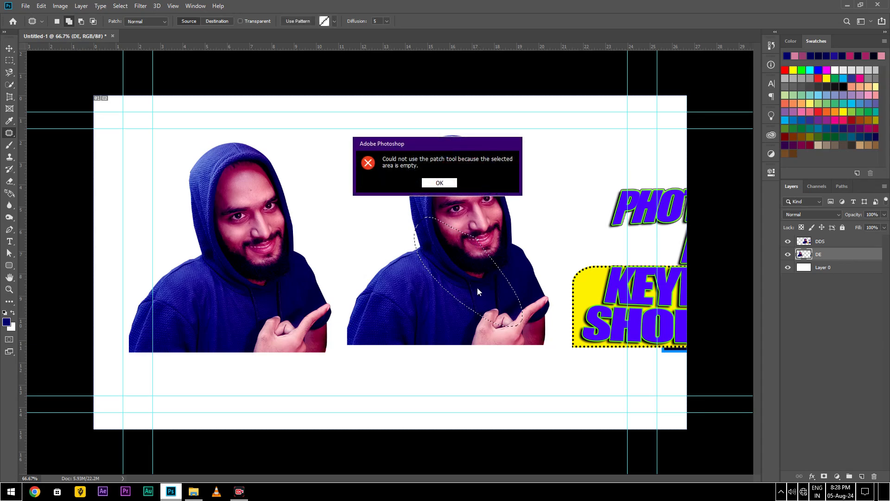
{"action": "left_click", "coordinate": [440, 183]}
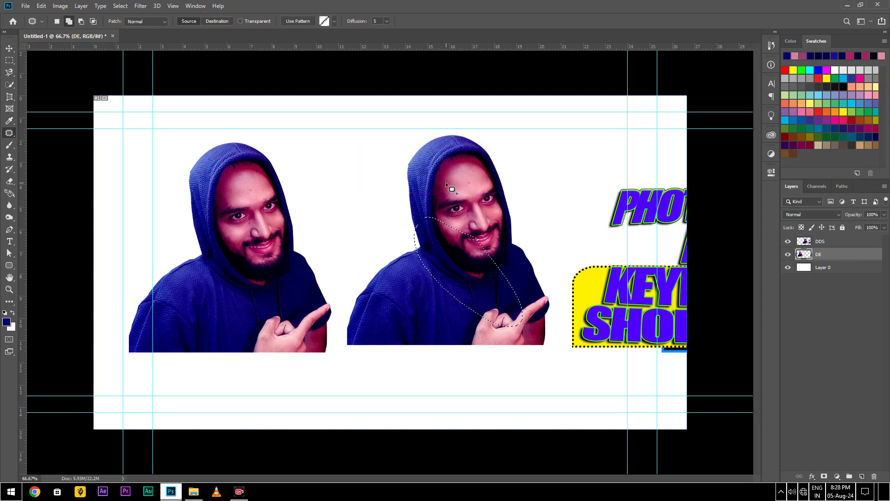
{"action": "right_click", "coordinate": [14, 135]}
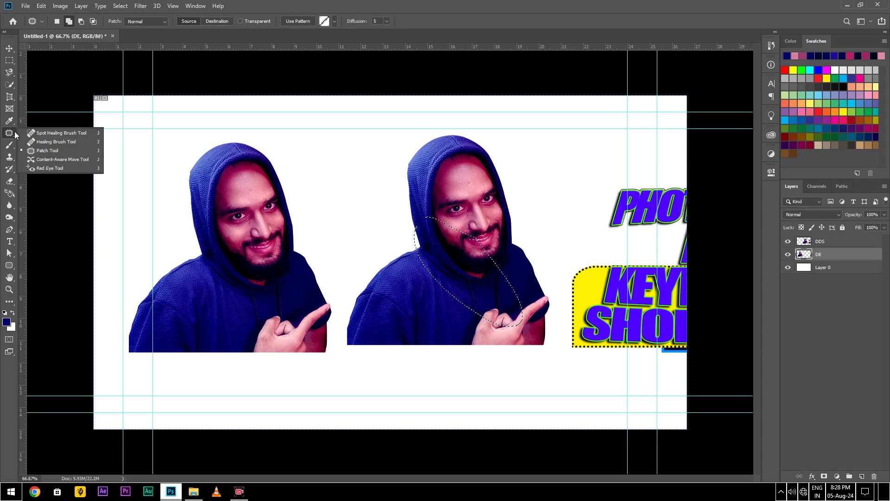
{"action": "left_click", "coordinate": [65, 151]}
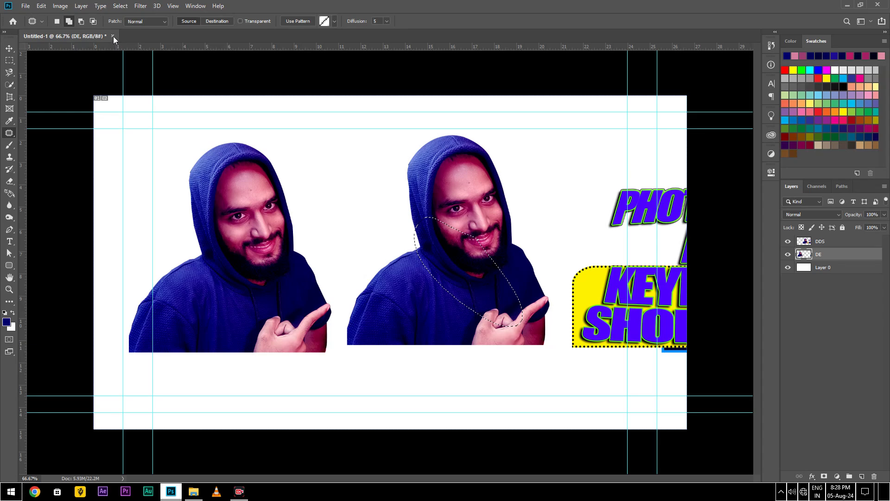
- Close the untitled document without saving and open the recent file PHOTOSHOP 2.psd
{"action": "left_click", "coordinate": [112, 36]}
{"action": "left_click", "coordinate": [442, 183]}
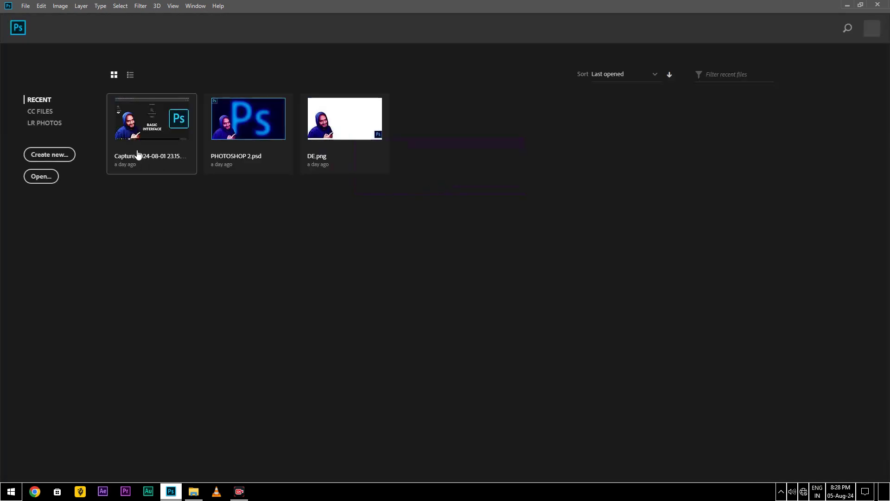
{"action": "left_click", "coordinate": [251, 155]}
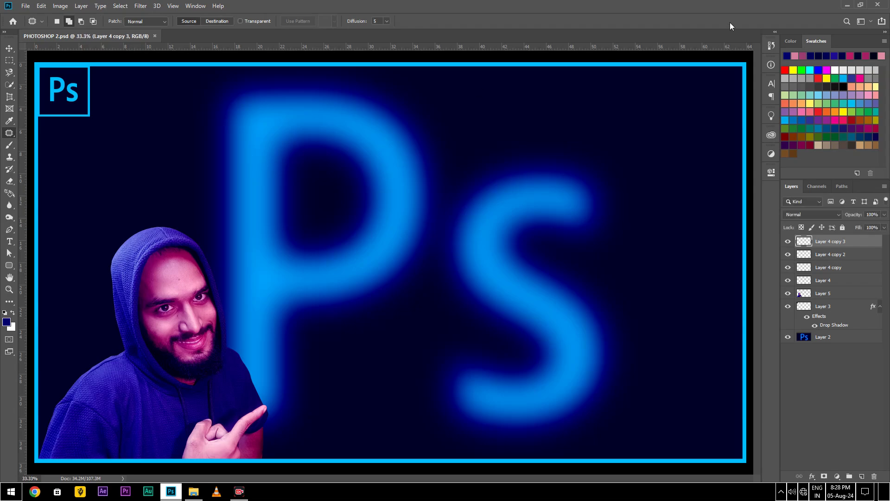
{"action": "left_click", "coordinate": [848, 5]}
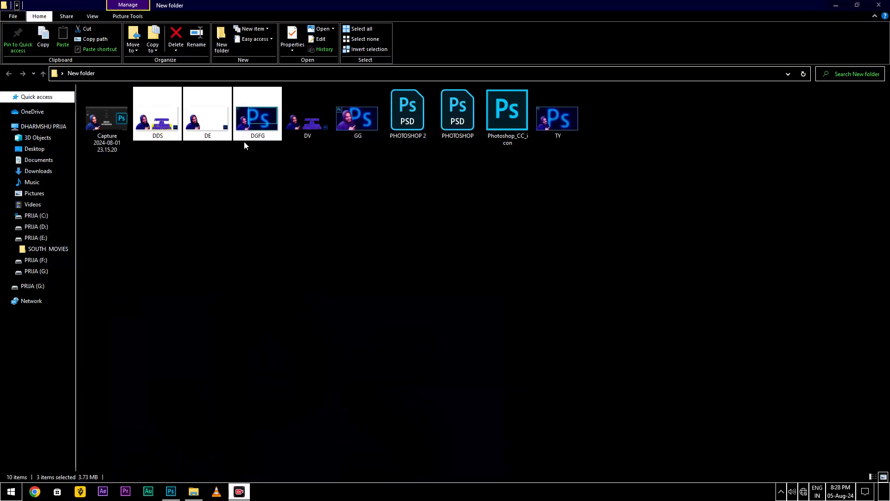
{"action": "left_click", "coordinate": [170, 491]}
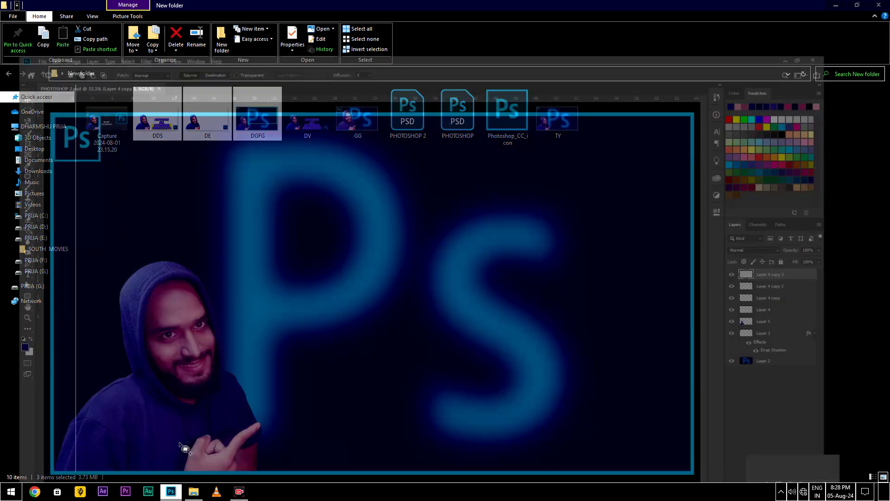
- Outline the lower bowl of the letter P with the Patch tool and patch it on Layer 2 from the upper stem area
{"action": "mouse_move", "coordinate": [264, 269]}
{"action": "left_mouse_down"}
{"action": "mouse_move", "coordinate": [398, 289]}
{"action": "mouse_move", "coordinate": [282, 303]}
{"action": "mouse_move", "coordinate": [267, 273]}
{"action": "left_mouse_up"}
{"action": "left_click", "coordinate": [308, 274]}
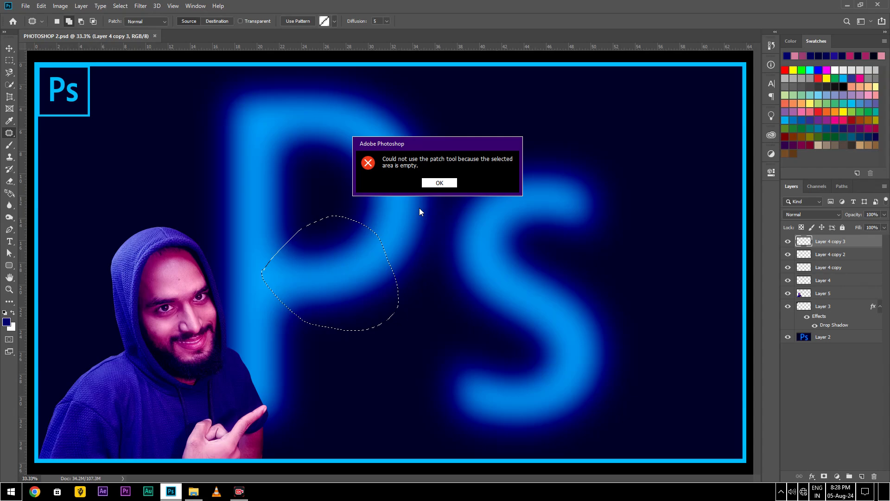
{"action": "left_click", "coordinate": [441, 184]}
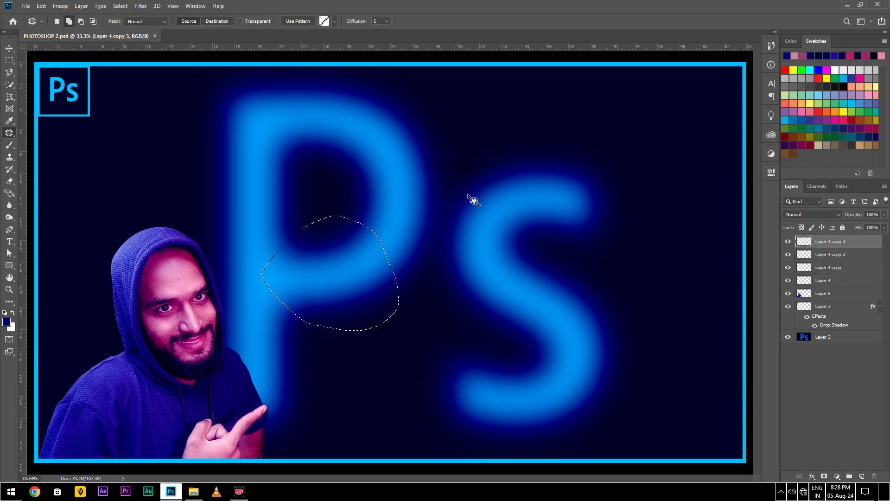
{"action": "left_click", "coordinate": [839, 337]}
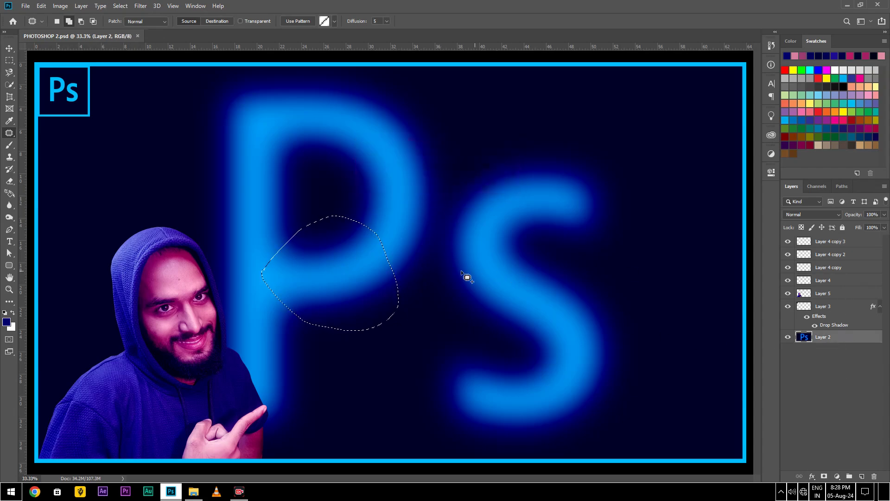
{"action": "left_click_drag", "start_coordinate": [316, 290], "coordinate": [256, 181]}
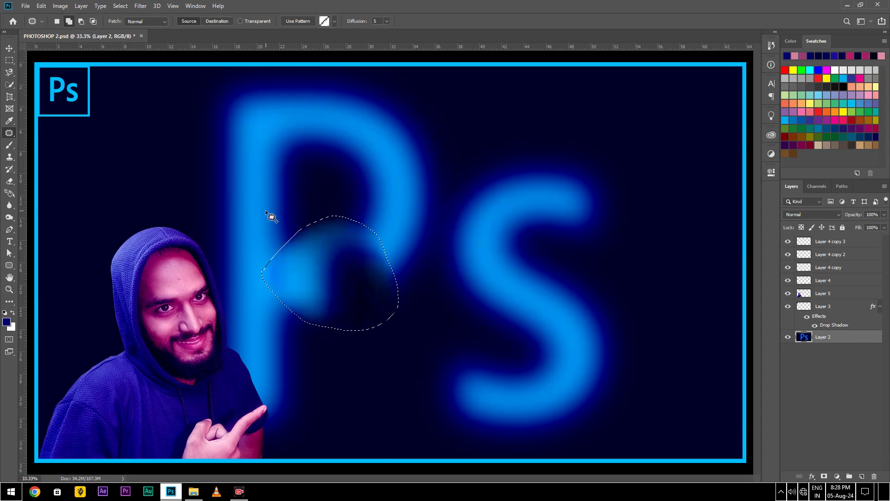
- Paint a few Brush strokes inside the patched selection on Layer 2, undo them, and deselect
{"action": "left_click", "coordinate": [10, 146]}
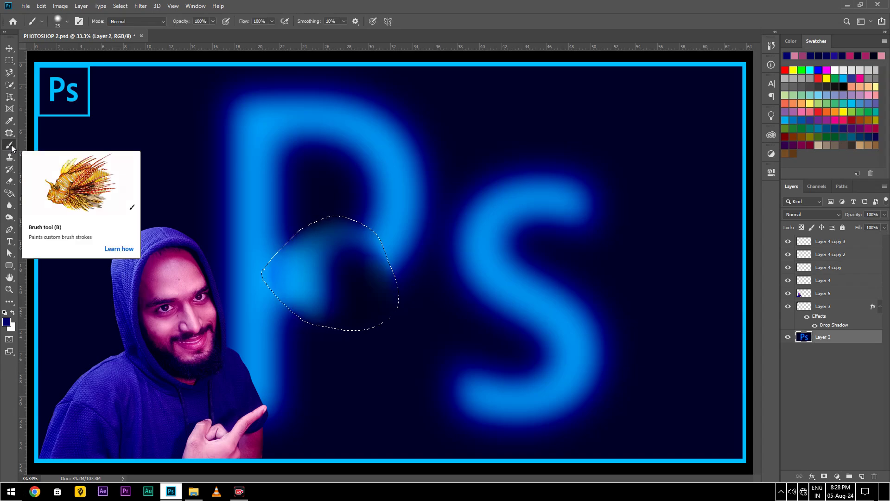
{"action": "left_click_drag", "start_coordinate": [338, 226], "coordinate": [356, 227]}
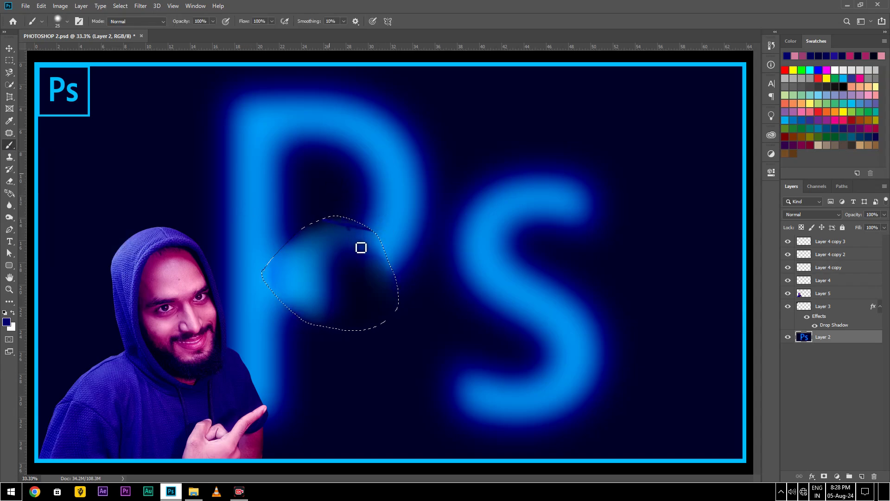
{"action": "mouse_move", "coordinate": [343, 280]}
{"action": "left_mouse_down"}
{"action": "mouse_move", "coordinate": [340, 229]}
{"action": "mouse_move", "coordinate": [335, 256]}
{"action": "left_mouse_up"}
{"action": "left_click_drag", "start_coordinate": [286, 281], "coordinate": [301, 234]}
{"action": "key", "text": "ctrl+z"}
{"action": "key", "text": "ctrl+z"}
{"action": "key", "text": "ctrl+z"}
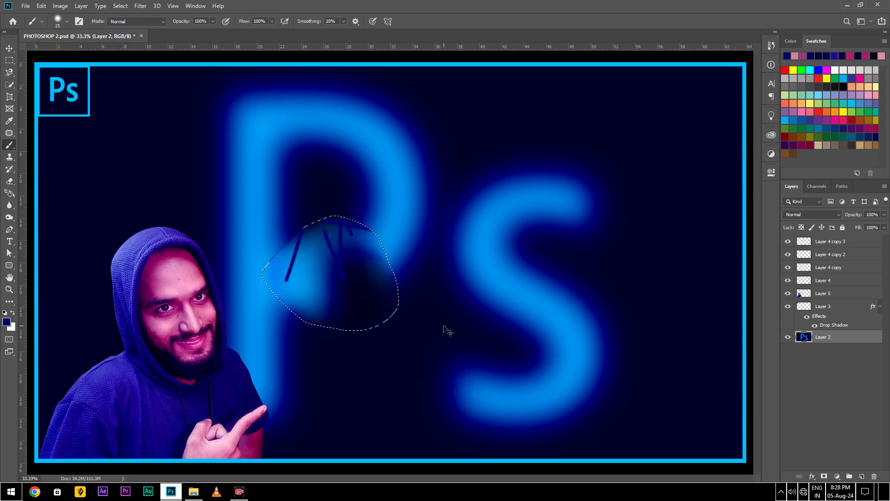
{"action": "key", "text": "ctrl+z"}
{"action": "key", "text": "ctrl+d"}
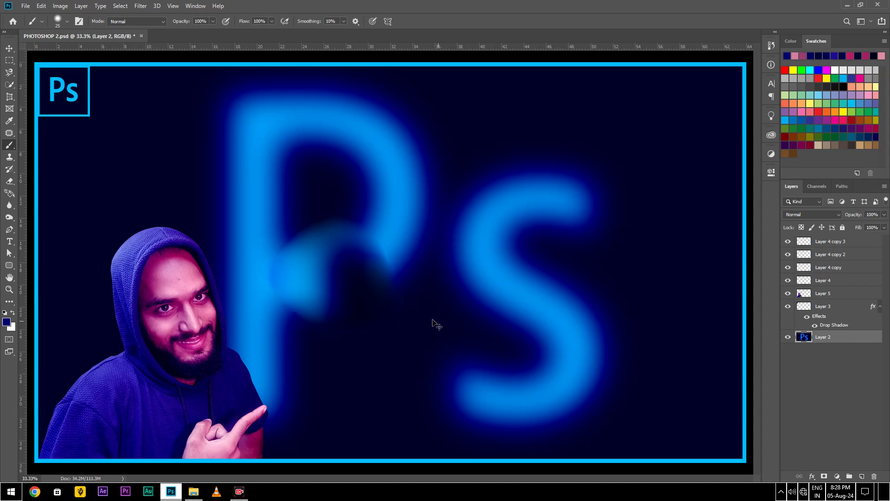
- Paint freehand Brush strokes across the letters P and S on Layer 2, then undo them
{"action": "left_click_drag", "start_coordinate": [225, 314], "coordinate": [319, 353]}
{"action": "left_click_drag", "start_coordinate": [252, 266], "coordinate": [242, 358]}
{"action": "mouse_move", "coordinate": [327, 300]}
{"action": "left_mouse_down"}
{"action": "mouse_move", "coordinate": [519, 341]}
{"action": "mouse_move", "coordinate": [532, 269]}
{"action": "left_mouse_up"}
{"action": "key", "text": "ctrl+z"}
{"action": "key", "text": "ctrl+z"}
{"action": "key", "text": "ctrl+z"}
{"action": "key", "text": "ctrl+z"}
- Enlarge the Clone Stamp brush to 1300 and clone the background around the figure's head over the letter S on Layer 2
{"action": "left_click", "coordinate": [8, 158]}
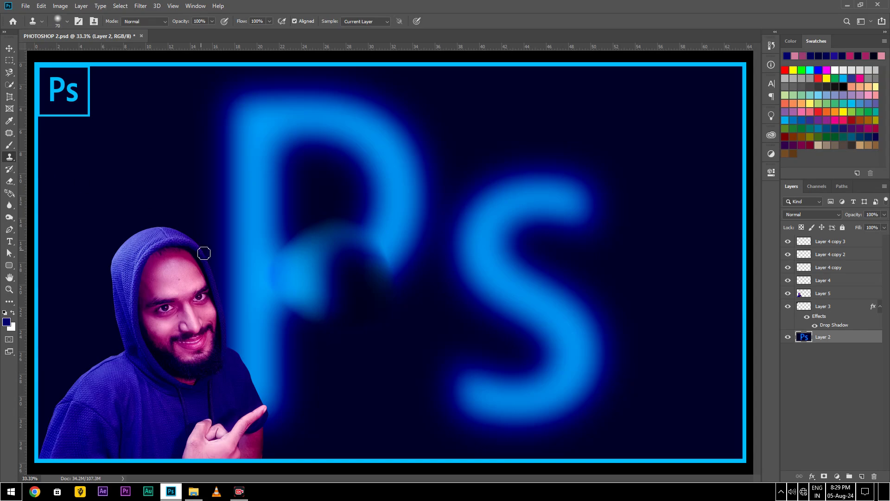
{"action": "left_click", "coordinate": [164, 267]}
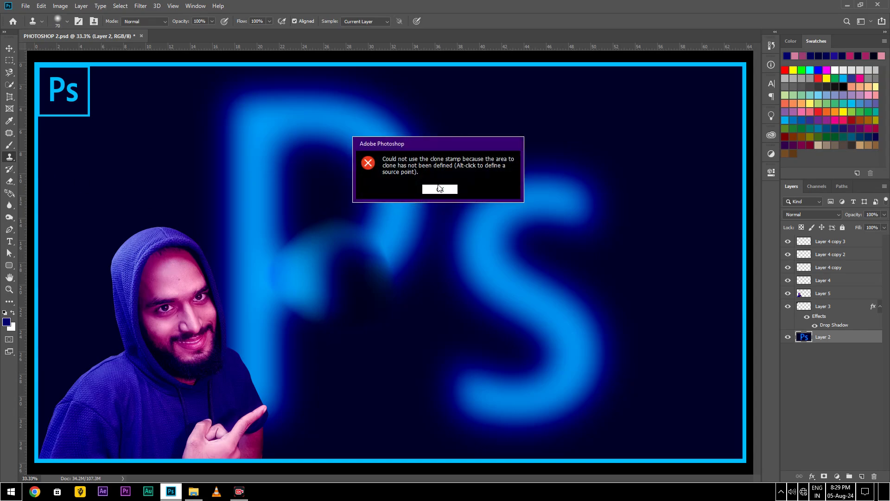
{"action": "left_click", "coordinate": [440, 189]}
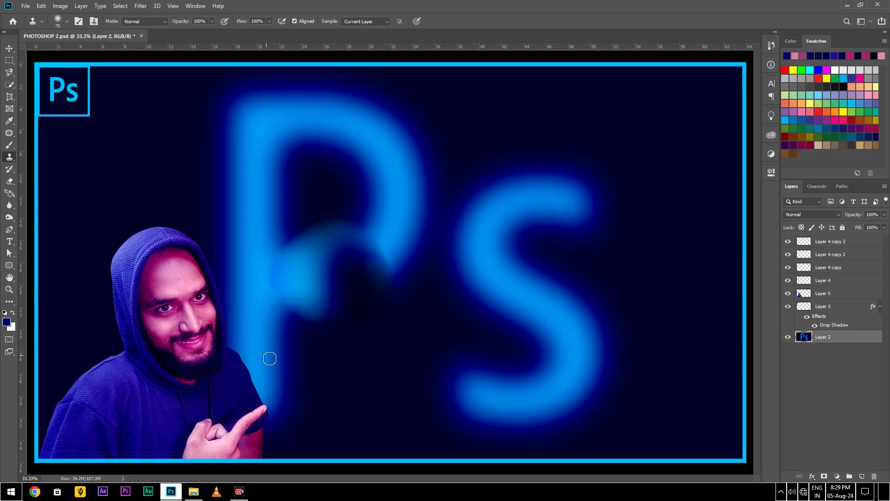
{"action": "key", "text": "bracketright"}
{"action": "key", "text": "bracketright"}
{"action": "key", "text": "bracketright"}
{"action": "key", "text": "bracketright"}
{"action": "key", "text": "bracketright"}
{"action": "key", "text": "bracketright"}
{"action": "key", "text": "bracketright"}
{"action": "key", "text": "bracketright"}
{"action": "key", "text": "bracketright"}
{"action": "key", "text": "bracketright"}
{"action": "key", "text": "bracketright"}
{"action": "key", "text": "bracketright"}
{"action": "key", "text": "bracketright"}
{"action": "key", "text": "bracketright"}
{"action": "key", "text": "bracketright"}
{"action": "key", "text": "bracketright"}
{"action": "key", "text": "bracketright"}
{"action": "key", "text": "bracketright"}
{"action": "key", "text": "bracketright"}
{"action": "key", "text": "bracketright"}
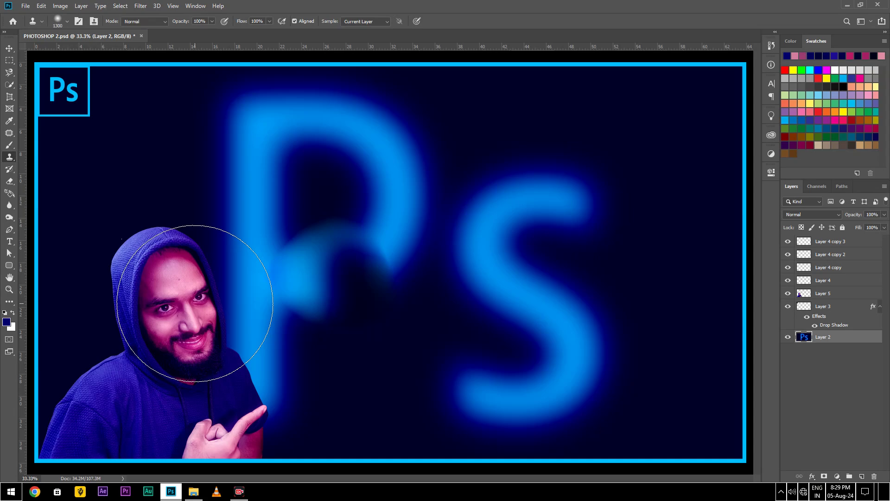
{"action": "left_click", "coordinate": [182, 306], "text": "alt"}
{"action": "mouse_move", "coordinate": [453, 215]}
{"action": "left_mouse_down"}
{"action": "mouse_move", "coordinate": [573, 188]}
{"action": "mouse_move", "coordinate": [549, 244]}
{"action": "mouse_move", "coordinate": [524, 183]}
{"action": "mouse_move", "coordinate": [583, 204]}
{"action": "mouse_move", "coordinate": [656, 151]}
{"action": "mouse_move", "coordinate": [608, 281]}
{"action": "mouse_move", "coordinate": [548, 292]}
{"action": "left_mouse_up"}
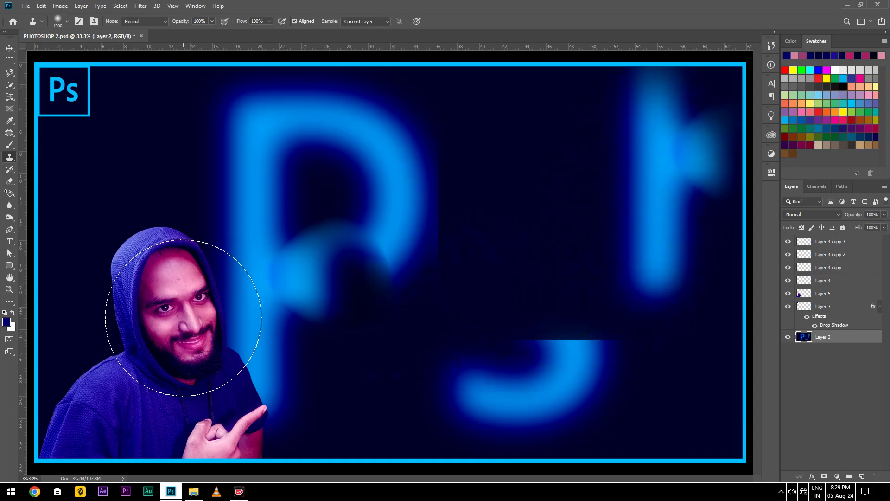
{"action": "left_click", "coordinate": [125, 336], "text": "alt"}
{"action": "mouse_move", "coordinate": [518, 155]}
{"action": "left_mouse_down"}
{"action": "mouse_move", "coordinate": [668, 164]}
{"action": "mouse_move", "coordinate": [662, 279]}
{"action": "left_mouse_up"}
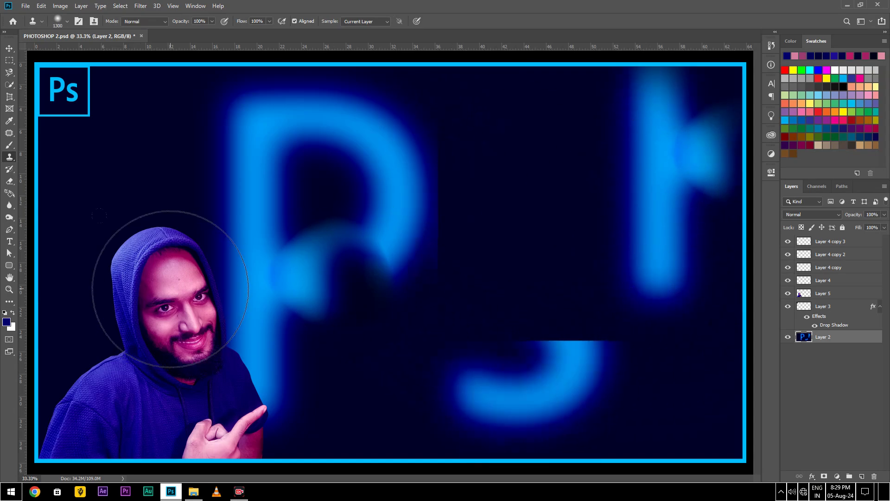
- Reduce the Clone Stamp brush to 500 and clone the hooded figure on Layer 5 over the letter P
{"action": "key", "text": "bracketleft"}
{"action": "key", "text": "bracketleft"}
{"action": "key", "text": "bracketleft"}
{"action": "key", "text": "bracketleft"}
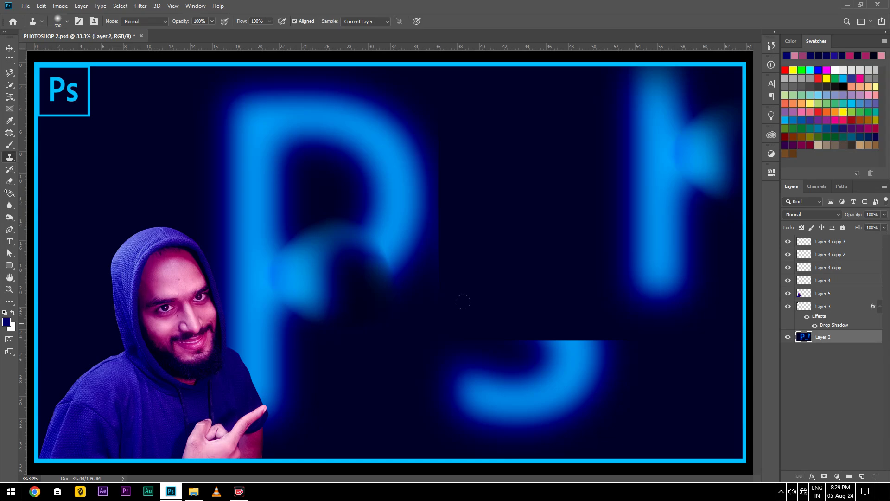
{"action": "left_click", "coordinate": [846, 296]}
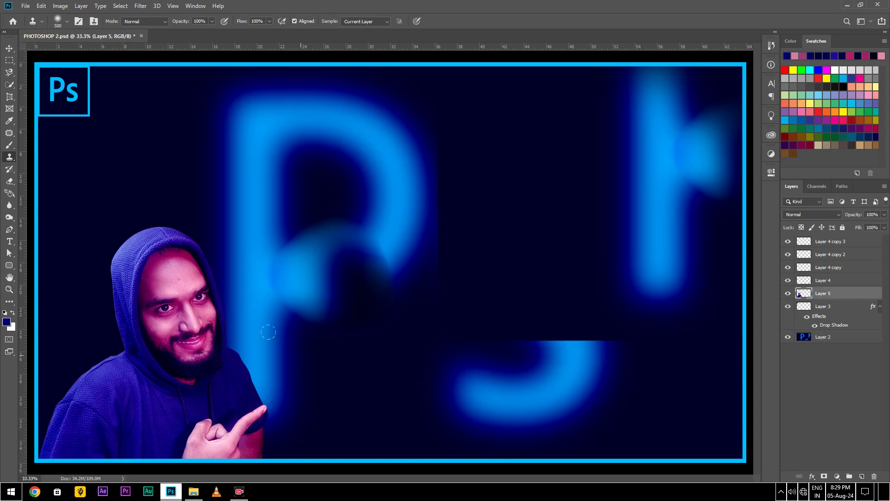
{"action": "left_click", "coordinate": [170, 311], "text": "alt"}
{"action": "mouse_move", "coordinate": [316, 198]}
{"action": "left_mouse_down"}
{"action": "mouse_move", "coordinate": [325, 185]}
{"action": "mouse_move", "coordinate": [345, 199]}
{"action": "mouse_move", "coordinate": [313, 229]}
{"action": "mouse_move", "coordinate": [325, 153]}
{"action": "mouse_move", "coordinate": [380, 320]}
{"action": "mouse_move", "coordinate": [279, 297]}
{"action": "mouse_move", "coordinate": [272, 105]}
{"action": "mouse_move", "coordinate": [345, 185]}
{"action": "left_mouse_up"}
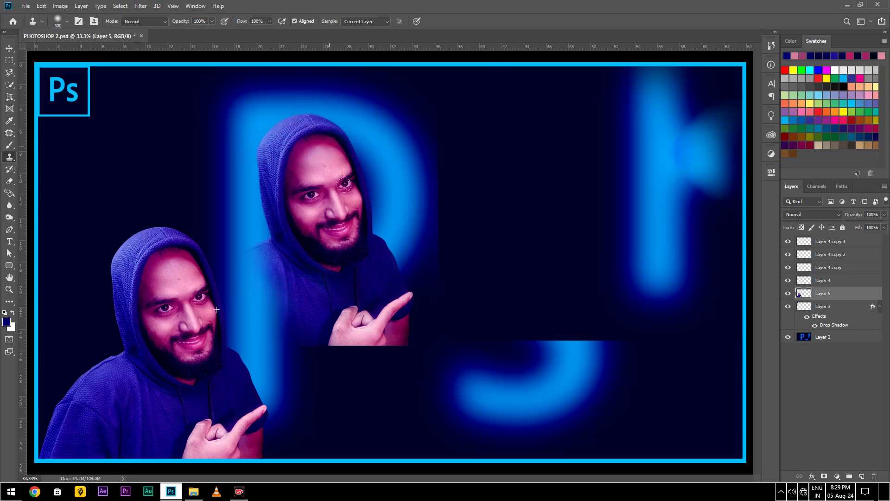
{"action": "mouse_move", "coordinate": [391, 330]}
{"action": "left_mouse_down"}
{"action": "mouse_move", "coordinate": [276, 312]}
{"action": "mouse_move", "coordinate": [272, 166]}
{"action": "left_mouse_up"}
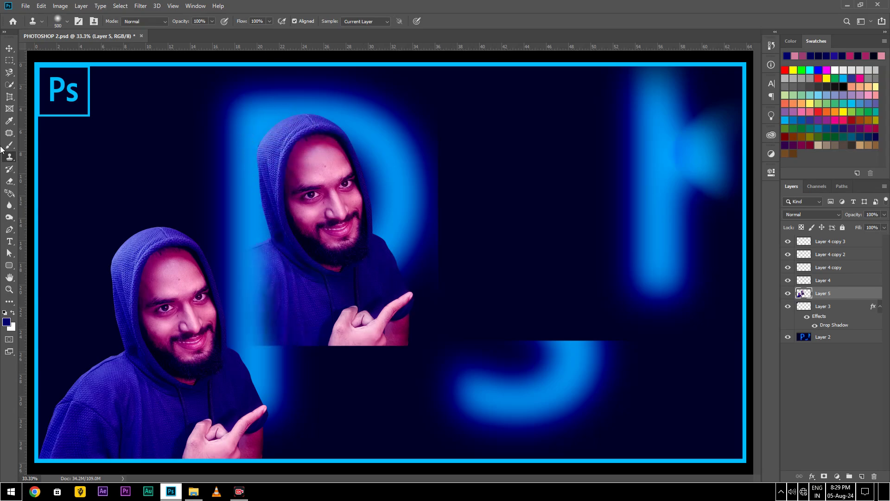
- Scribble over the cloned figure's face and hood on Layer 5 with the History Brush
{"action": "left_click", "coordinate": [10, 170]}
{"action": "left_click_drag", "start_coordinate": [289, 136], "coordinate": [371, 215]}
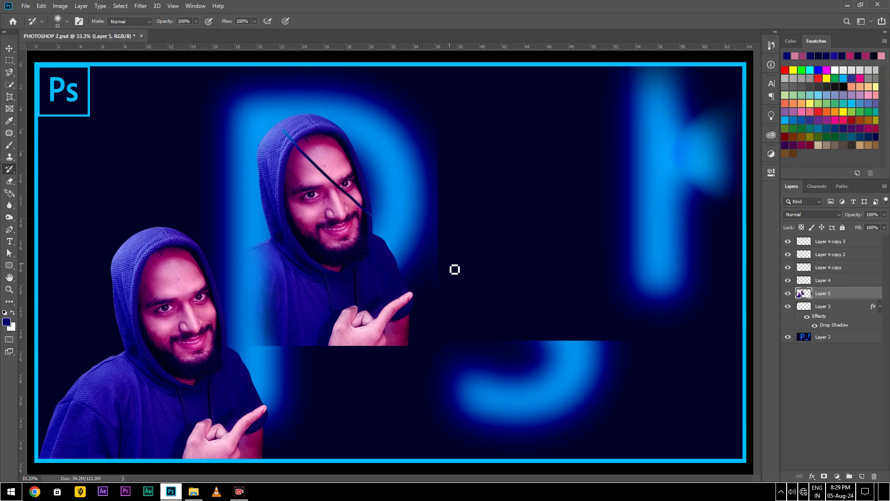
{"action": "mouse_move", "coordinate": [363, 184]}
{"action": "left_mouse_down"}
{"action": "mouse_move", "coordinate": [317, 230]}
{"action": "mouse_move", "coordinate": [292, 175]}
{"action": "mouse_move", "coordinate": [212, 161]}
{"action": "mouse_move", "coordinate": [374, 153]}
{"action": "mouse_move", "coordinate": [338, 165]}
{"action": "mouse_move", "coordinate": [298, 143]}
{"action": "left_mouse_up"}
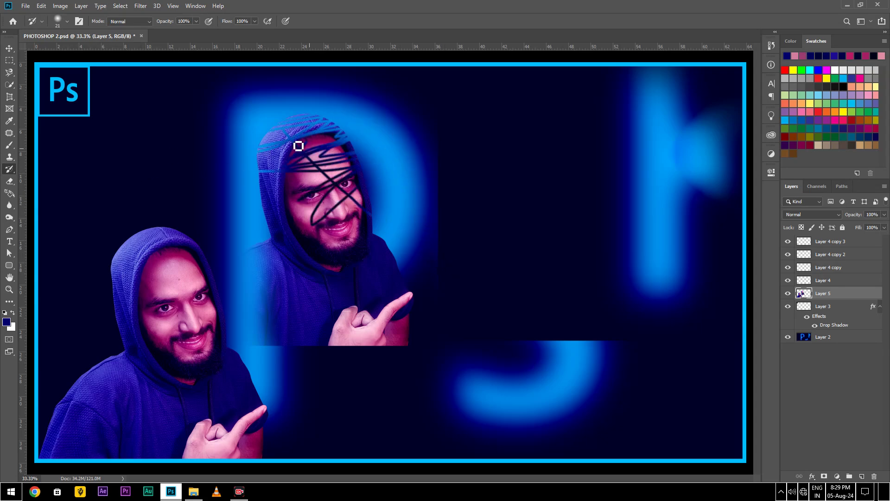
{"action": "right_click", "coordinate": [11, 170]}
- Erase the top of the cloned figure's head on Layer 5 with the Eraser, then switch to the 3D Material Drop tool
{"action": "left_click", "coordinate": [9, 181]}
{"action": "mouse_move", "coordinate": [256, 155]}
{"action": "left_mouse_down"}
{"action": "mouse_move", "coordinate": [400, 134]}
{"action": "mouse_move", "coordinate": [197, 135]}
{"action": "mouse_move", "coordinate": [293, 123]}
{"action": "mouse_move", "coordinate": [236, 158]}
{"action": "mouse_move", "coordinate": [328, 141]}
{"action": "left_mouse_up"}
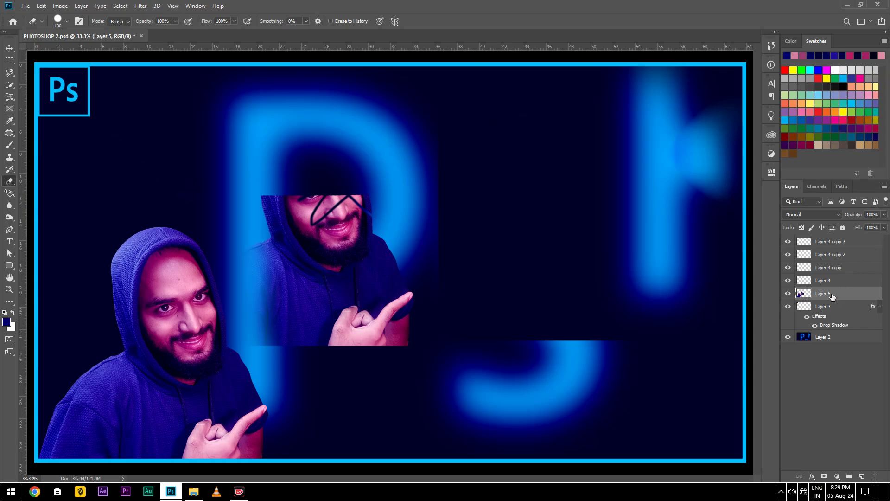
{"action": "left_click", "coordinate": [12, 197]}
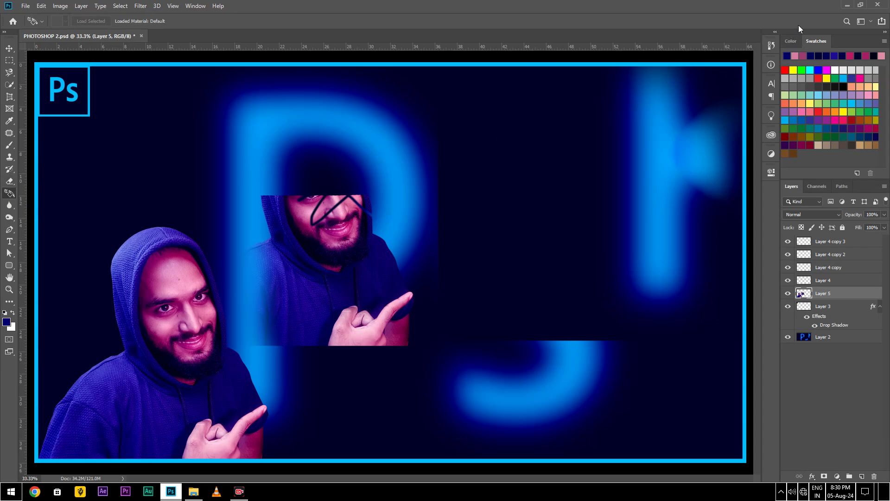
- Switch to the Blur tool and set its brush size to 354 px
{"action": "left_click", "coordinate": [10, 205]}
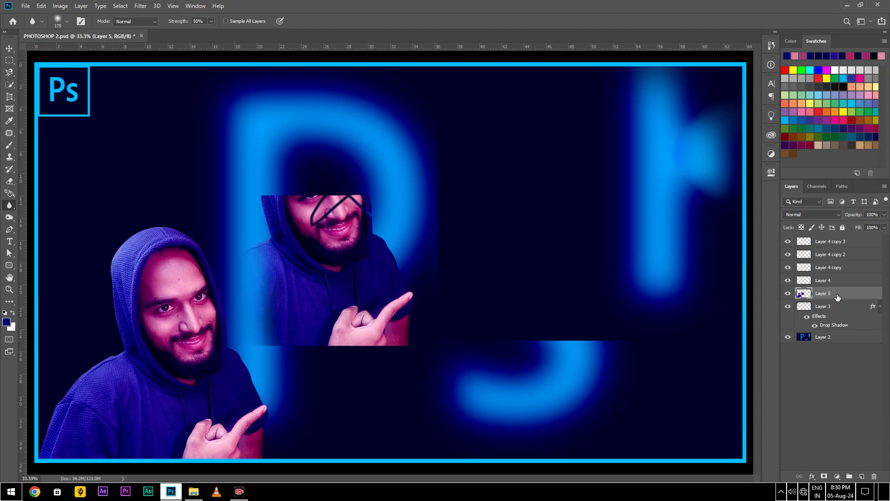
{"action": "right_click", "coordinate": [9, 204]}
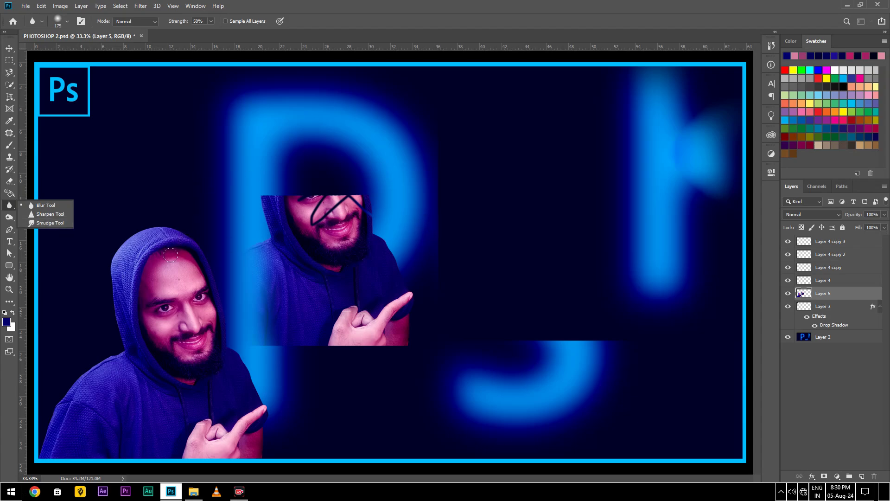
{"action": "right_click", "coordinate": [139, 228]}
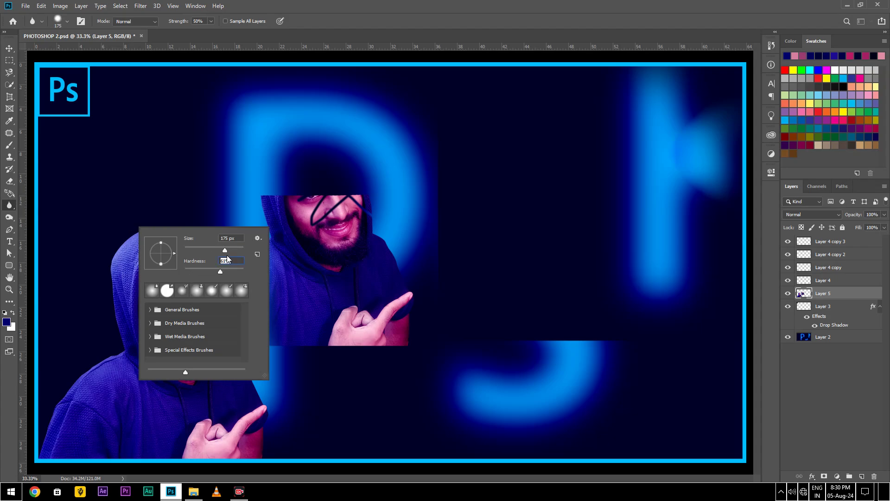
{"action": "key", "text": "Return"}
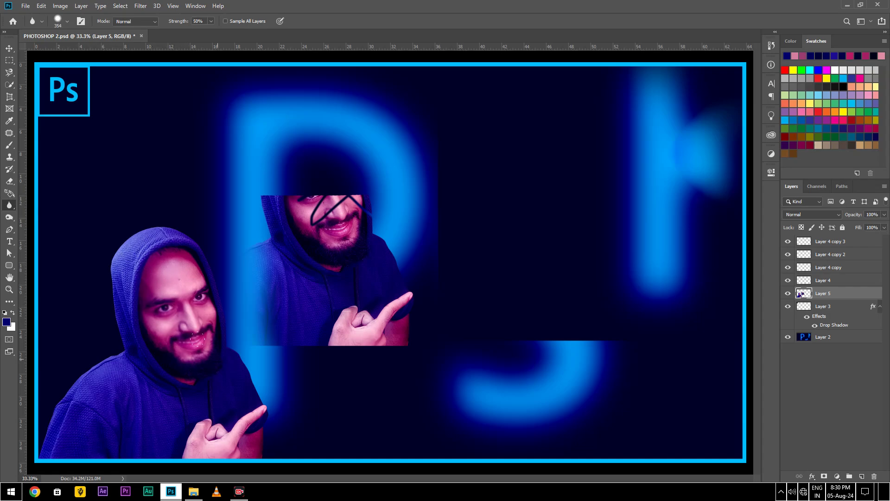
- Darken the figures' skin on Layer 5 with the Burn tool, using the Midtones range at 50% exposure
{"action": "left_click", "coordinate": [9, 217]}
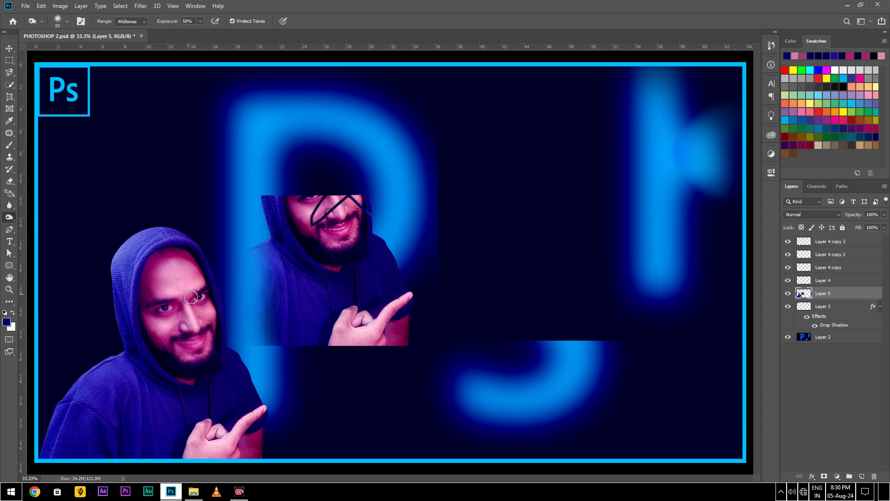
{"action": "mouse_move", "coordinate": [181, 276]}
{"action": "left_mouse_down"}
{"action": "mouse_move", "coordinate": [184, 305]}
{"action": "mouse_move", "coordinate": [155, 326]}
{"action": "mouse_move", "coordinate": [174, 297]}
{"action": "left_mouse_up"}
{"action": "mouse_move", "coordinate": [348, 232]}
{"action": "left_mouse_down"}
{"action": "mouse_move", "coordinate": [330, 214]}
{"action": "mouse_move", "coordinate": [358, 225]}
{"action": "mouse_move", "coordinate": [330, 254]}
{"action": "left_mouse_up"}
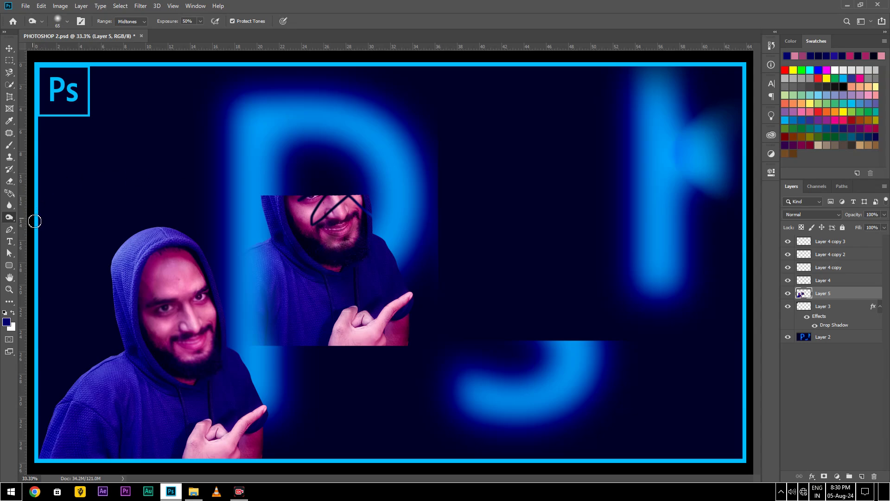
- Trace a path with the Pen tool around one side of the original figure's forehead, nose and cheek
{"action": "left_click", "coordinate": [10, 229]}
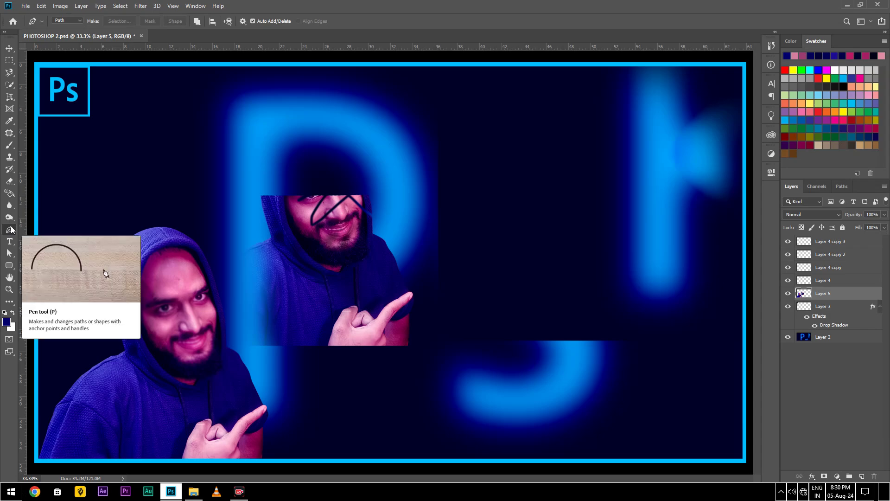
{"action": "left_click", "coordinate": [147, 274]}
{"action": "left_click", "coordinate": [156, 274]}
{"action": "left_click", "coordinate": [182, 295]}
{"action": "left_click", "coordinate": [182, 320]}
{"action": "left_click", "coordinate": [177, 329]}
{"action": "left_click", "coordinate": [172, 334]}
{"action": "left_click", "coordinate": [165, 336]}
{"action": "left_click", "coordinate": [142, 311]}
{"action": "left_click", "coordinate": [133, 301]}
{"action": "left_click", "coordinate": [141, 276]}
{"action": "left_click", "coordinate": [141, 265]}
{"action": "left_click", "coordinate": [136, 279]}
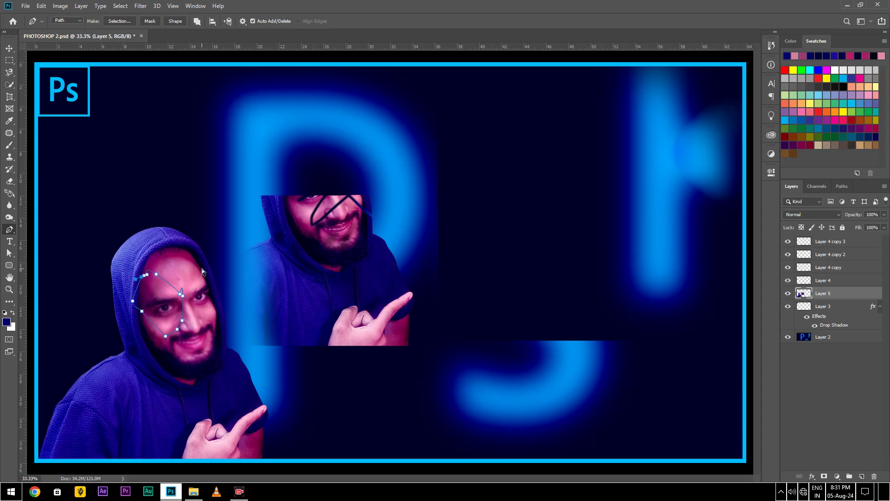
- Undo the Pen tool path drawn on the figure's face
{"action": "key", "text": "ctrl+z"}
{"action": "key", "text": "ctrl+z"}
{"action": "key", "text": "ctrl+z"}
{"action": "key", "text": "ctrl+z"}
{"action": "key", "text": "ctrl+z"}
{"action": "key", "text": "ctrl+z"}
{"action": "key", "text": "ctrl+z"}
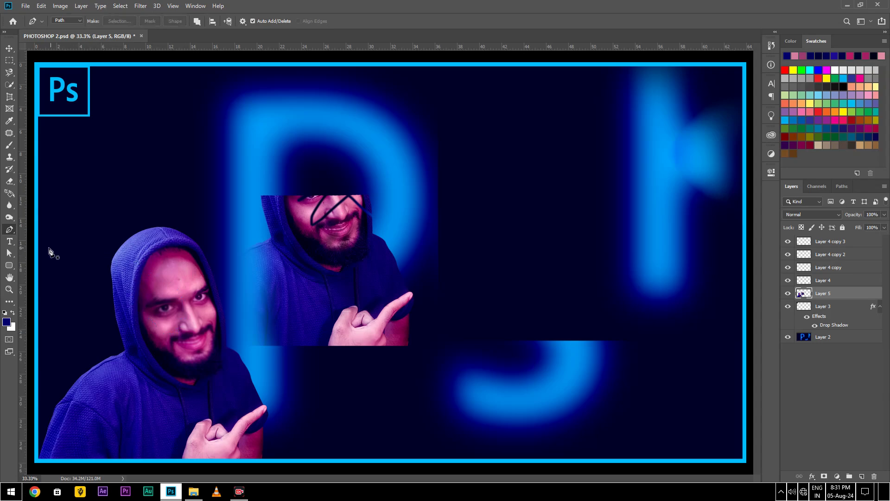
- Try the Horizontal Type tool with short text on the figure's forehead and cancel the text entry
{"action": "left_click", "coordinate": [11, 243]}
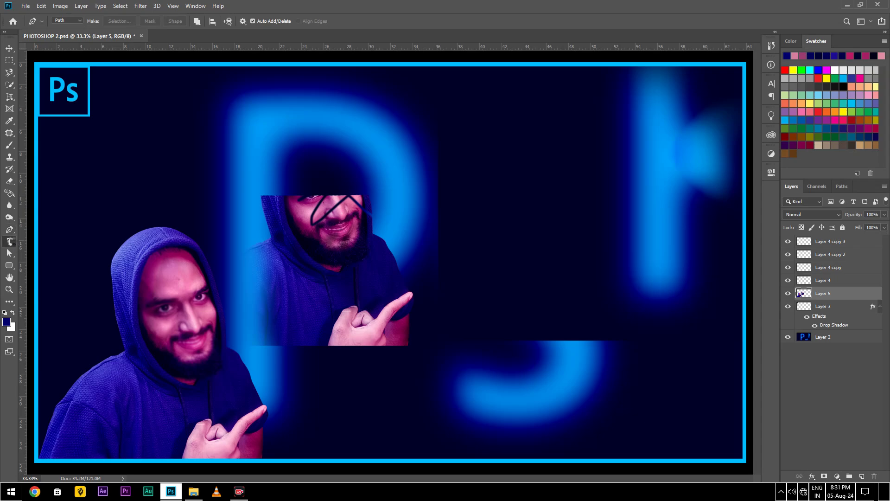
{"action": "left_click", "coordinate": [168, 276]}
{"action": "type", "text": "WI"}
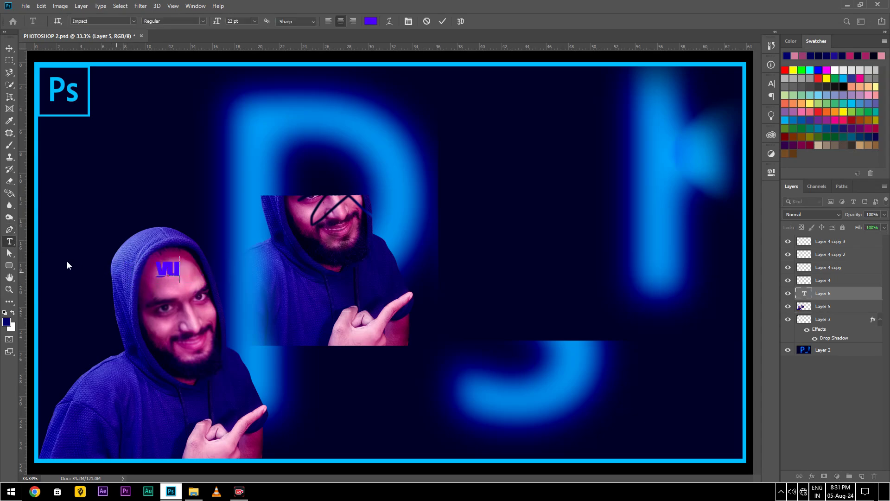
{"action": "key", "text": "ctrl+z"}
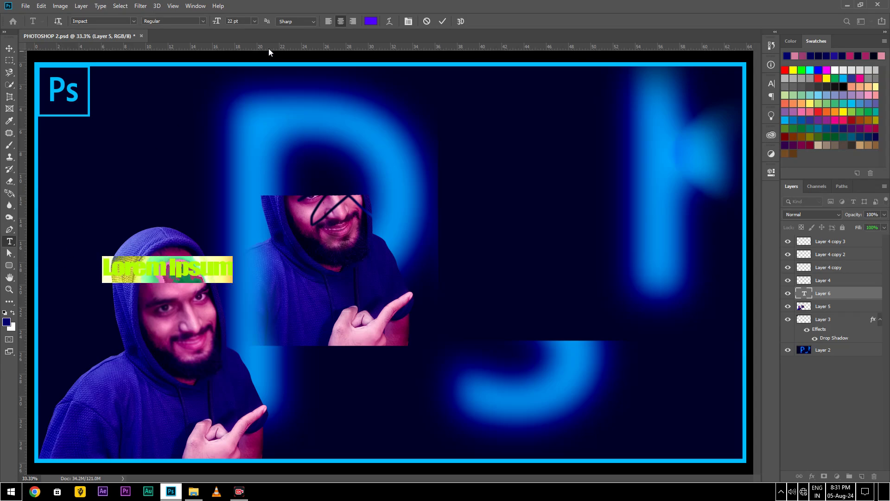
{"action": "left_click", "coordinate": [427, 21]}
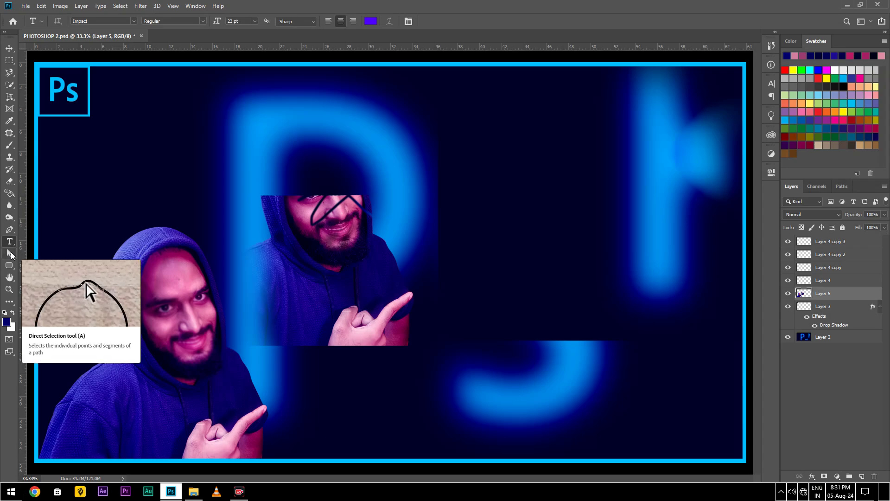
- Try the Direct Selection tool across the canvas on Layer 5 and on Layer 2, leaving Layer 2 active
{"action": "left_click", "coordinate": [10, 253]}
{"action": "left_click_drag", "start_coordinate": [172, 261], "coordinate": [514, 167]}
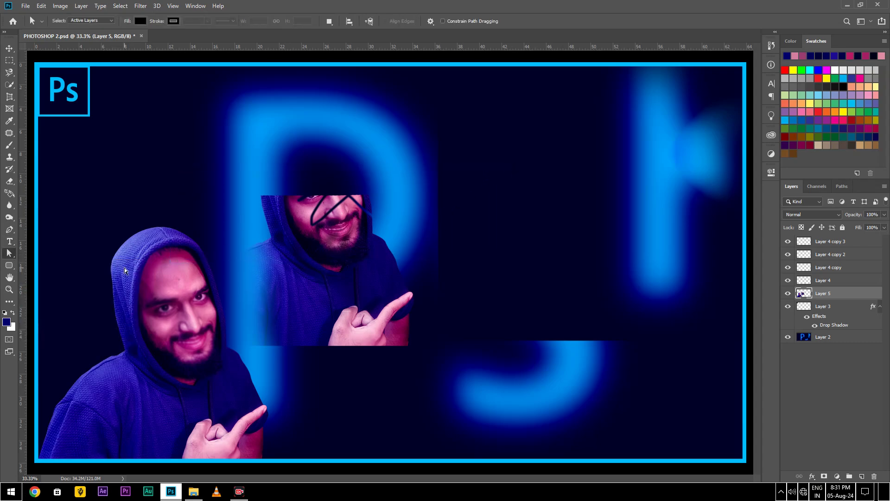
{"action": "left_click", "coordinate": [828, 337]}
{"action": "left_click_drag", "start_coordinate": [138, 177], "coordinate": [451, 334]}
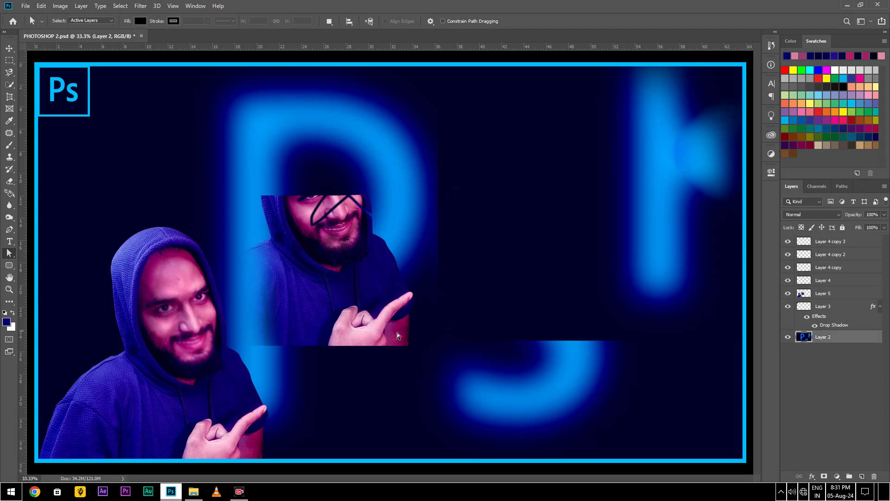
- Draw a rectangle of about 2616 by 1122 px over the letter P above Layer 2 and fill it with yellow
{"action": "left_click", "coordinate": [11, 268]}
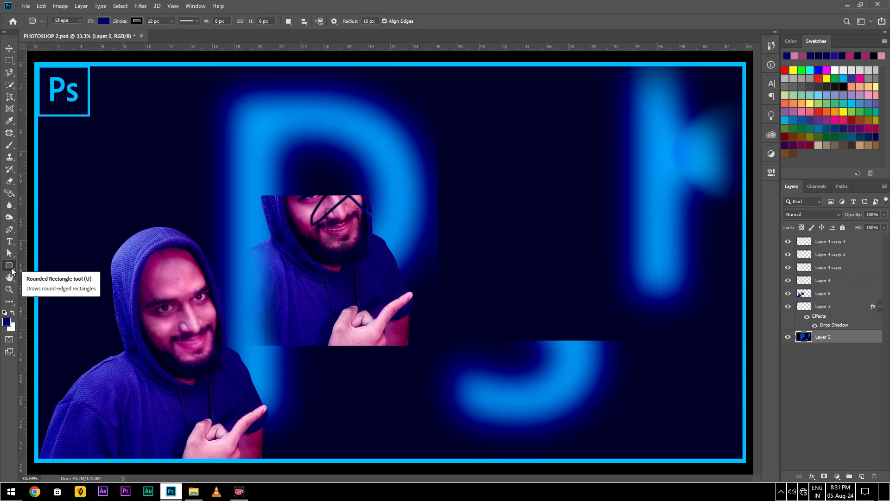
{"action": "right_click", "coordinate": [11, 268]}
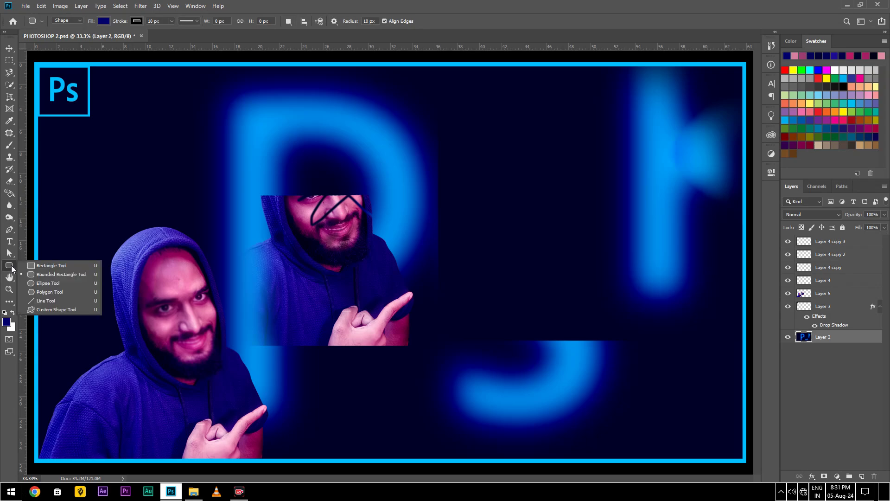
{"action": "left_click", "coordinate": [57, 267]}
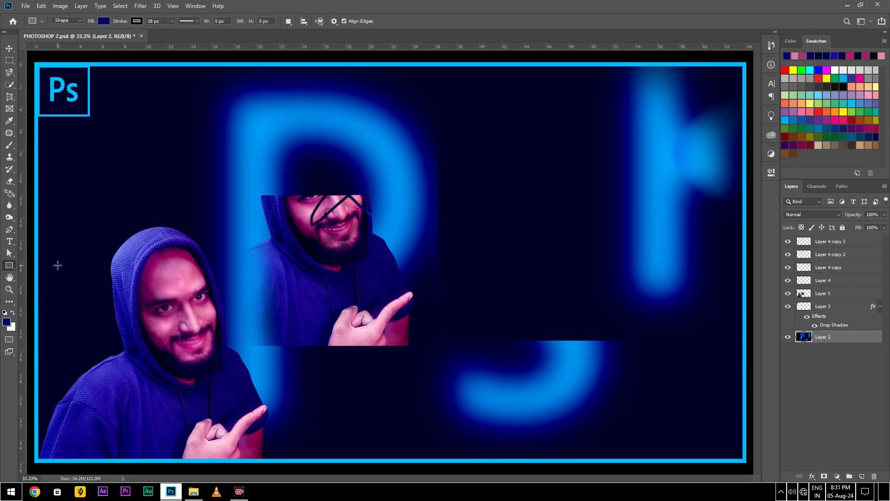
{"action": "left_click_drag", "start_coordinate": [207, 137], "coordinate": [611, 309]}
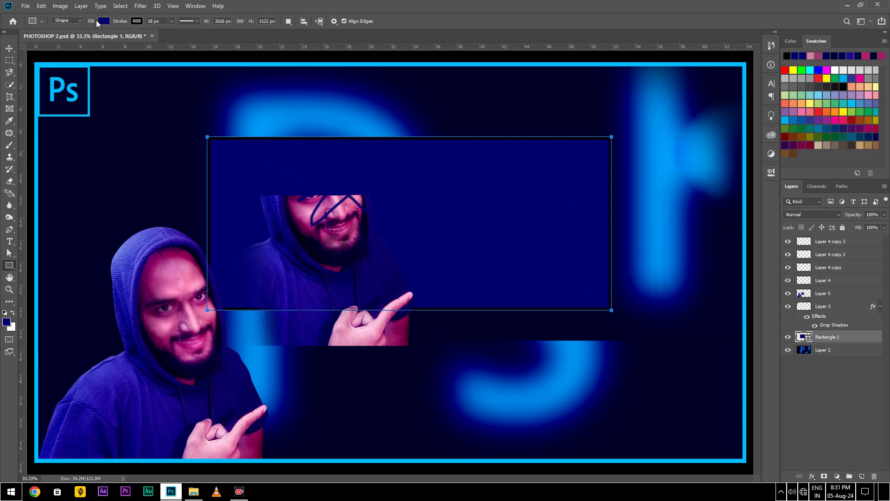
{"action": "left_click", "coordinate": [103, 21]}
{"action": "left_click", "coordinate": [68, 80]}
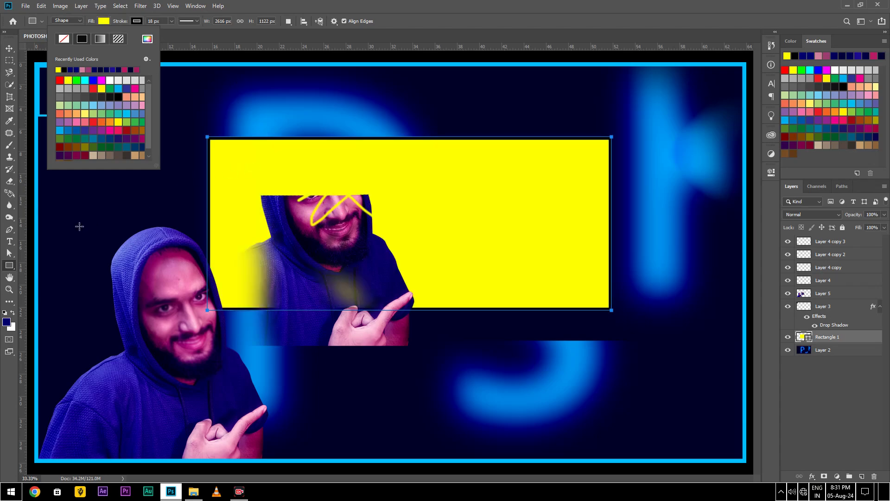
{"action": "left_click", "coordinate": [13, 268]}
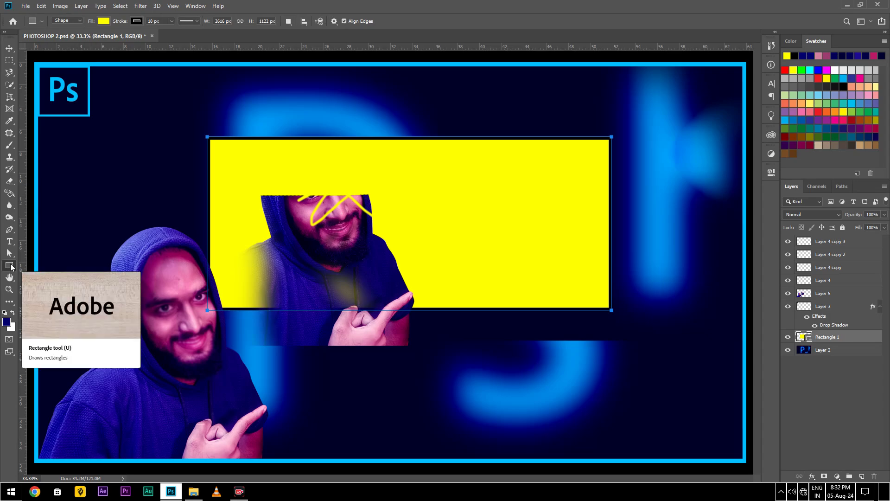
- Switch to the Hand tool and make Layer 2 the active layer
{"action": "left_click", "coordinate": [9, 278]}
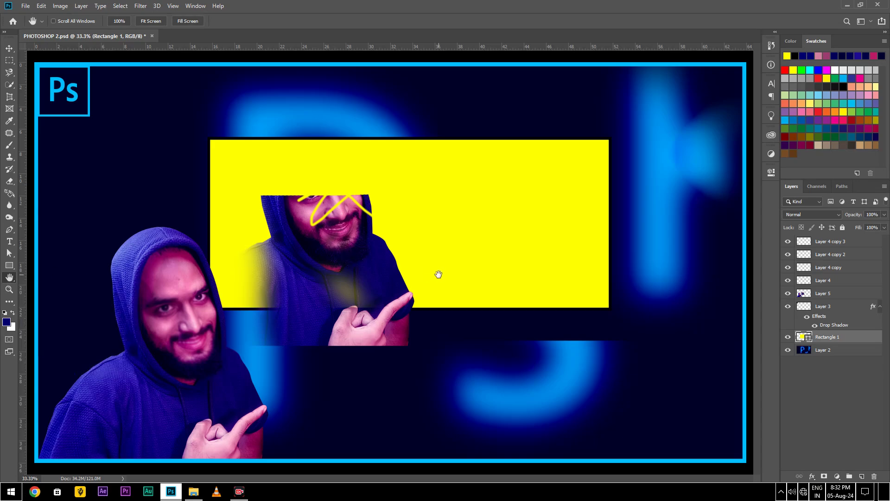
{"action": "left_click", "coordinate": [837, 298]}
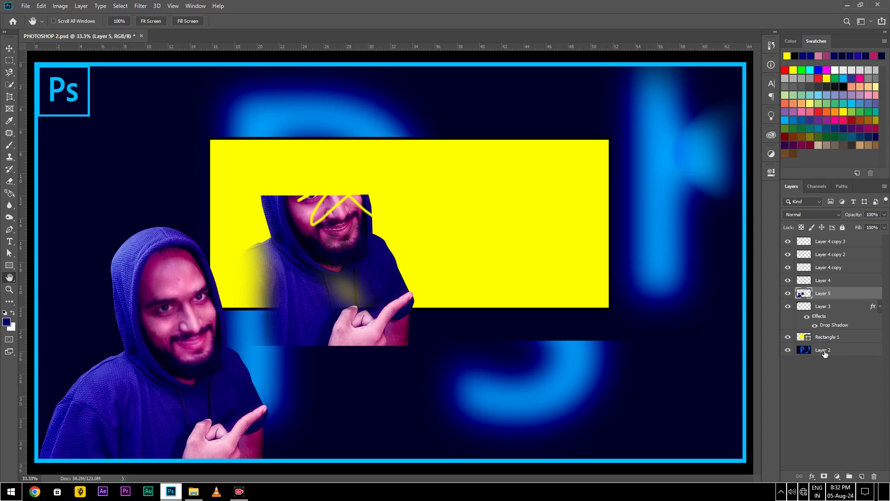
{"action": "left_click", "coordinate": [848, 354]}
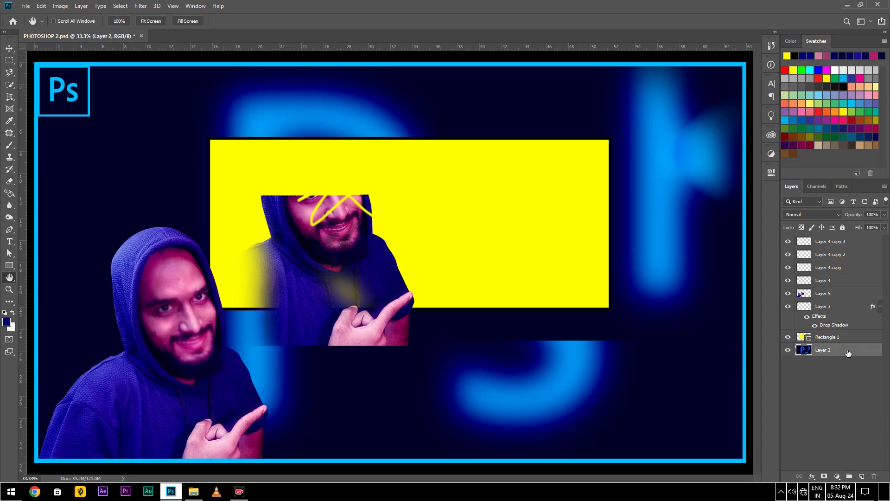
- Zoom in on the cloned figure with the Zoom tool and zoom back out until the whole artwork fits the view
{"action": "left_click", "coordinate": [9, 289]}
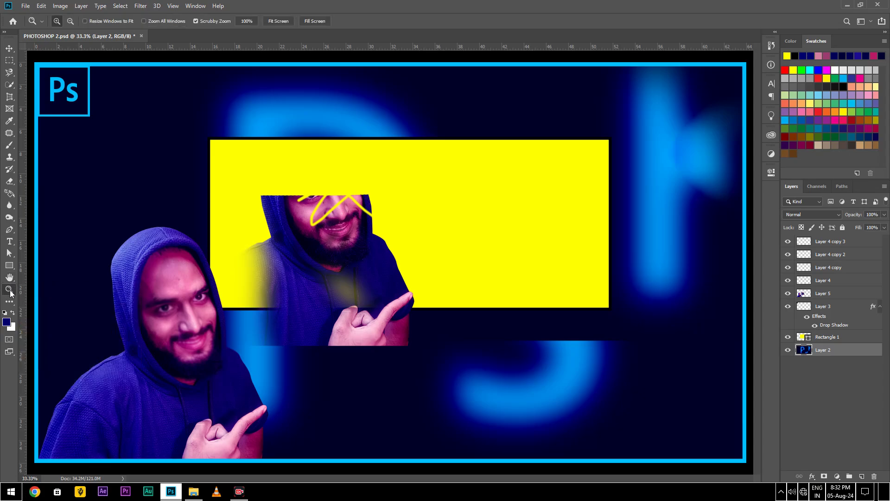
{"action": "left_click_drag", "start_coordinate": [321, 244], "coordinate": [332, 110]}
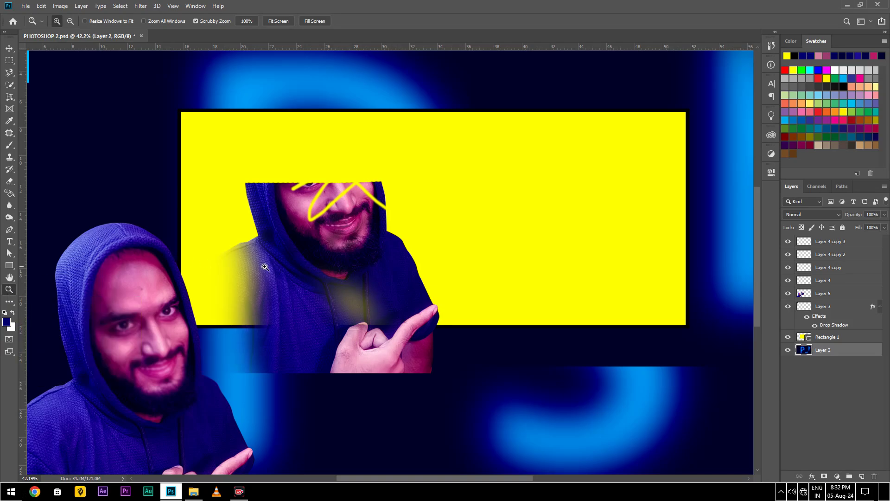
{"action": "left_click_drag", "start_coordinate": [271, 256], "coordinate": [281, 133]}
{"action": "left_click_drag", "start_coordinate": [104, 288], "coordinate": [429, 322]}
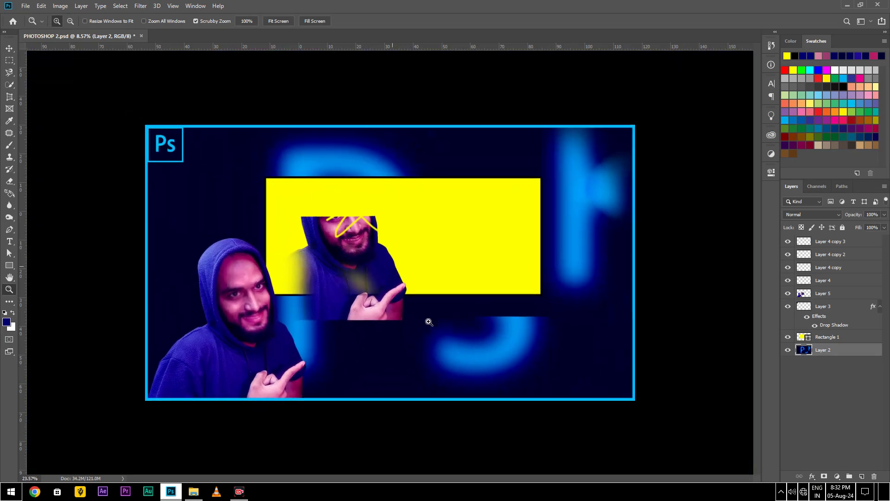
- Examine the list of tools in the Customize Toolbar dialog and close it without changes
{"action": "left_click", "coordinate": [9, 302]}
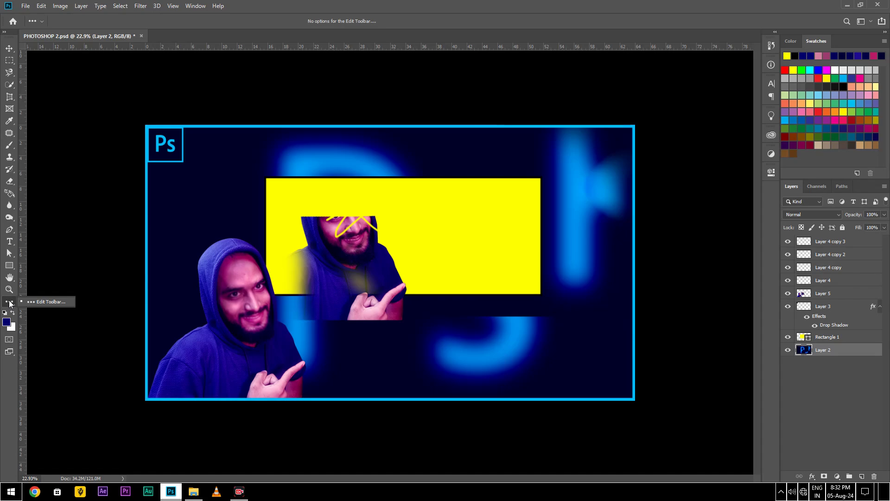
{"action": "left_click", "coordinate": [35, 300]}
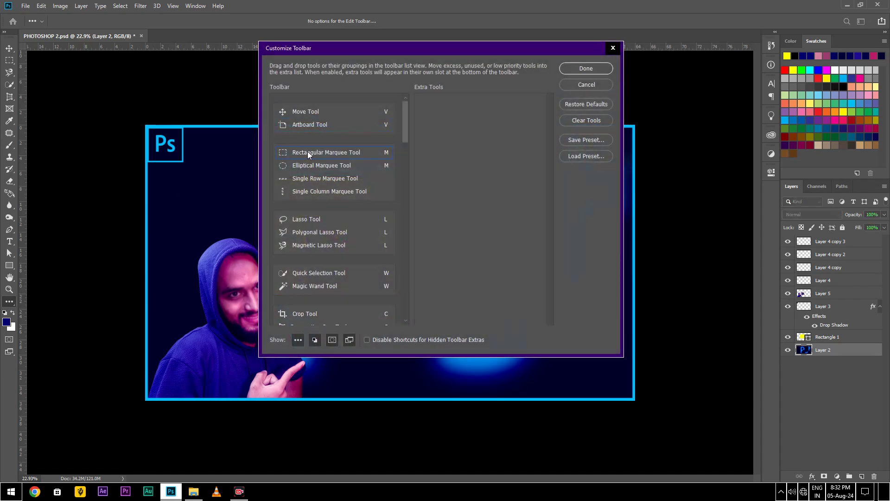
{"action": "scroll", "coordinate": [307, 151], "scroll_direction": "down", "scroll_amount": 5}
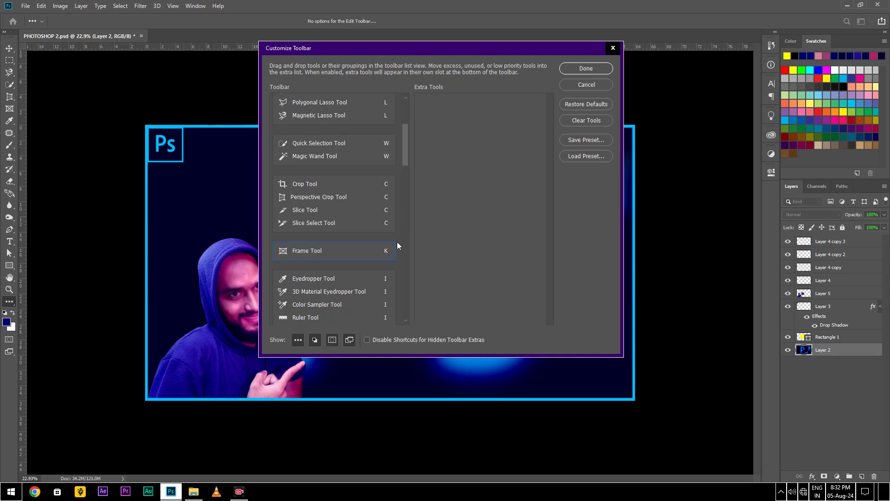
{"action": "scroll", "coordinate": [397, 242], "scroll_direction": "down", "scroll_amount": 3}
{"action": "left_click", "coordinate": [587, 84]}
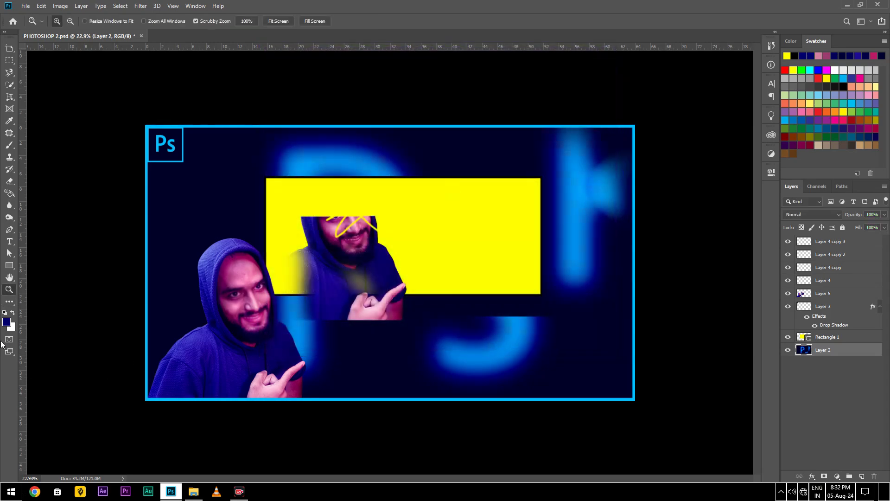
- Set the foreground colour to bright pure blue and draw a rectangle of about 1928 by 1316 px above Layer 2, behind the cloned figure
{"action": "left_click", "coordinate": [12, 267]}
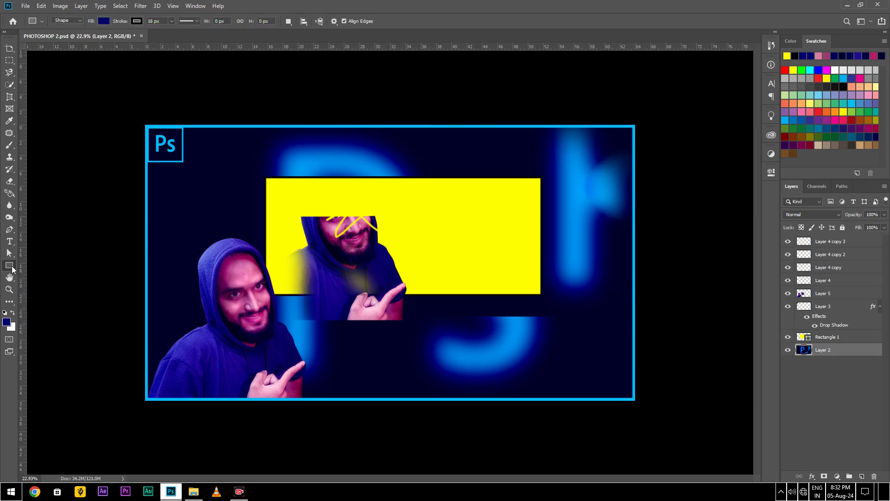
{"action": "left_click", "coordinate": [6, 322]}
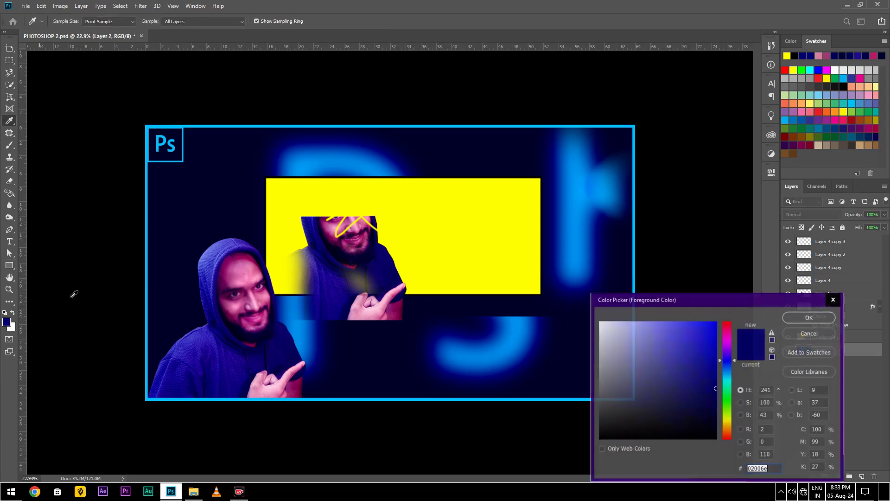
{"action": "left_click", "coordinate": [715, 322]}
{"action": "key", "text": "u"}
{"action": "left_click", "coordinate": [811, 317]}
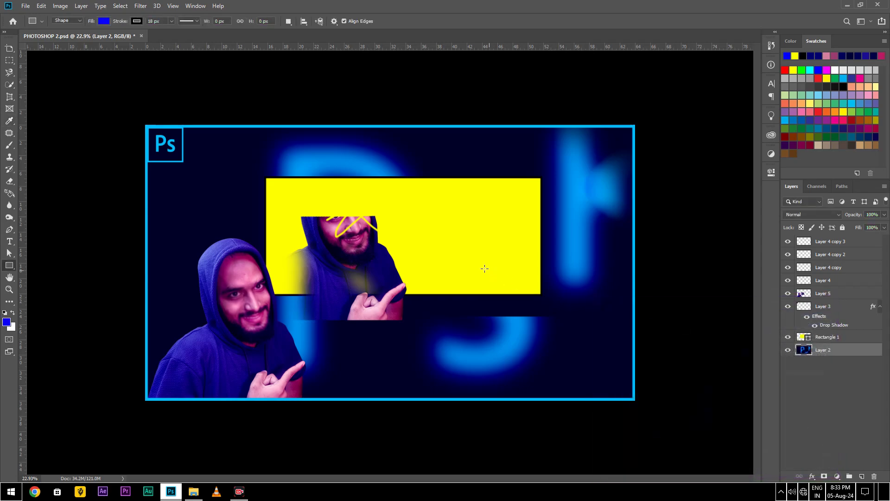
{"action": "left_click_drag", "start_coordinate": [303, 210], "coordinate": [507, 349]}
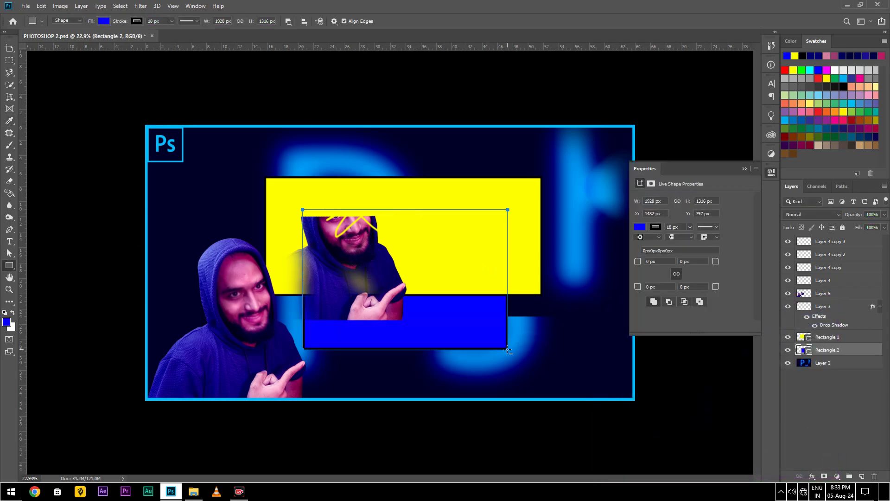
- Turn on Quick Mask mode and, with black as the foreground colour, draw a wide rectangular mask across both figures and the overlapping rectangles
{"action": "left_click", "coordinate": [8, 273]}
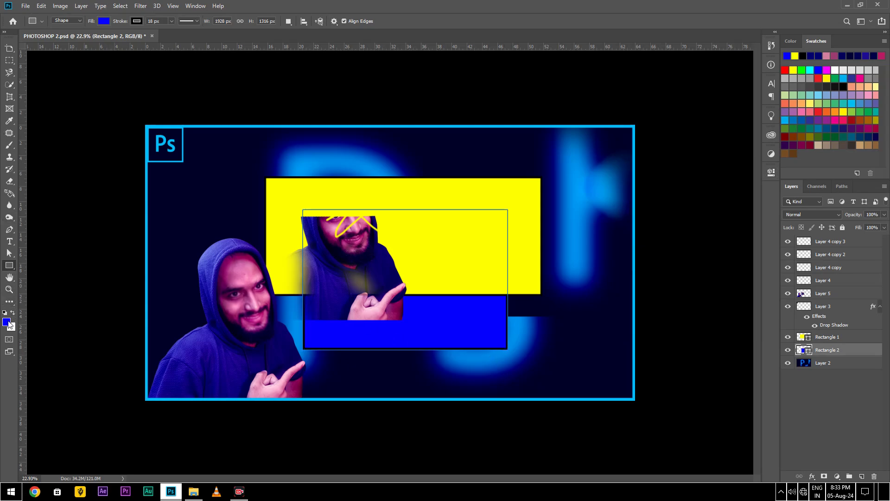
{"action": "key", "text": "d"}
{"action": "left_click", "coordinate": [9, 339]}
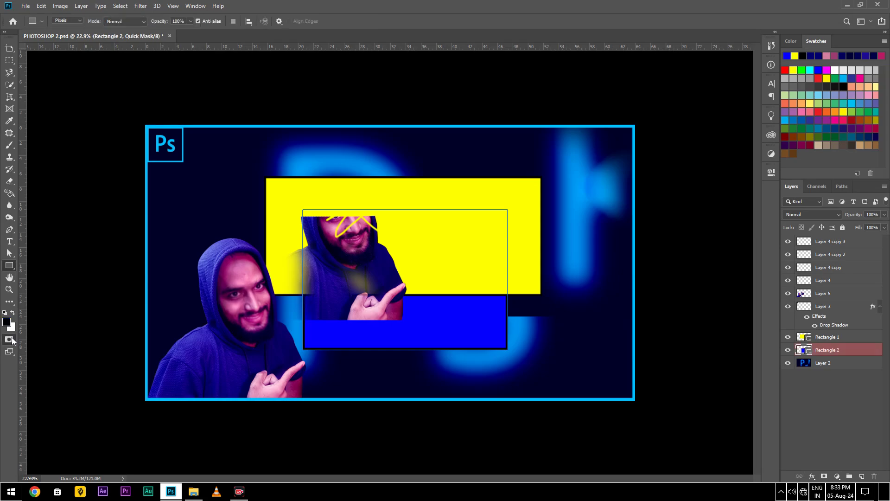
{"action": "left_click_drag", "start_coordinate": [234, 216], "coordinate": [590, 368]}
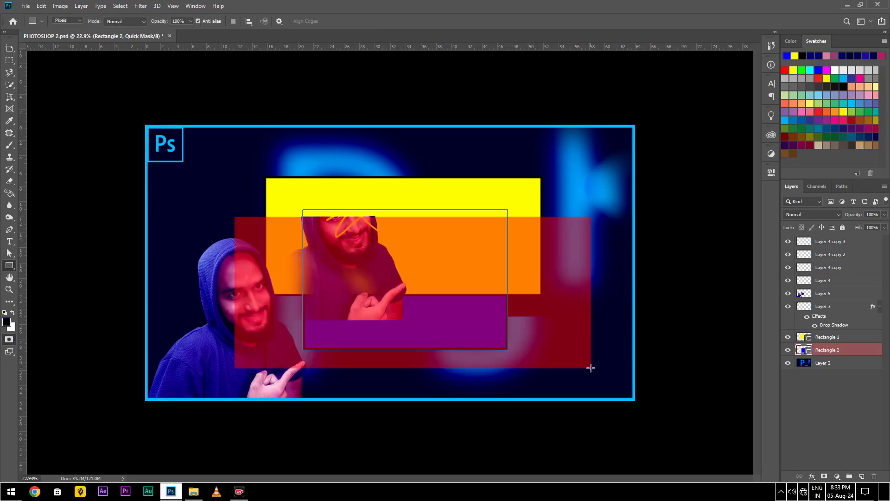
- View the masked artwork in Full Screen Mode, then cycle through the screen modes back to Standard Screen Mode
{"action": "left_click", "coordinate": [9, 352]}
{"action": "left_click", "coordinate": [9, 353]}
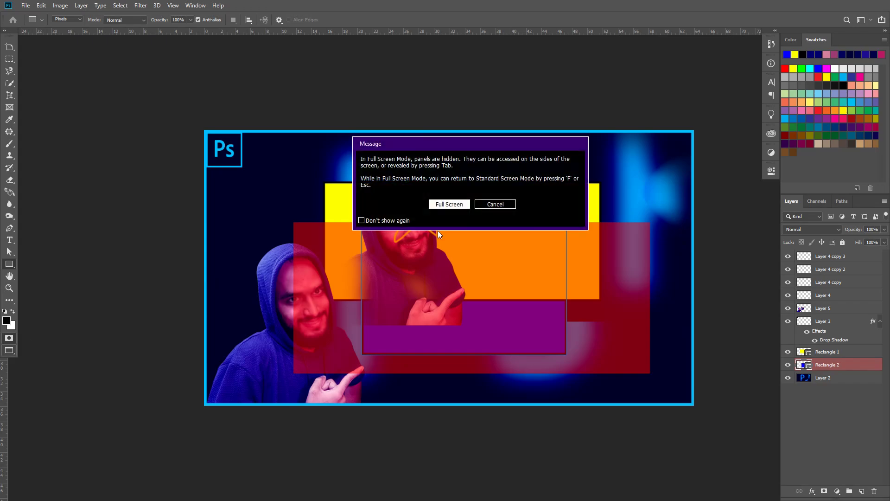
{"action": "left_click", "coordinate": [449, 204]}
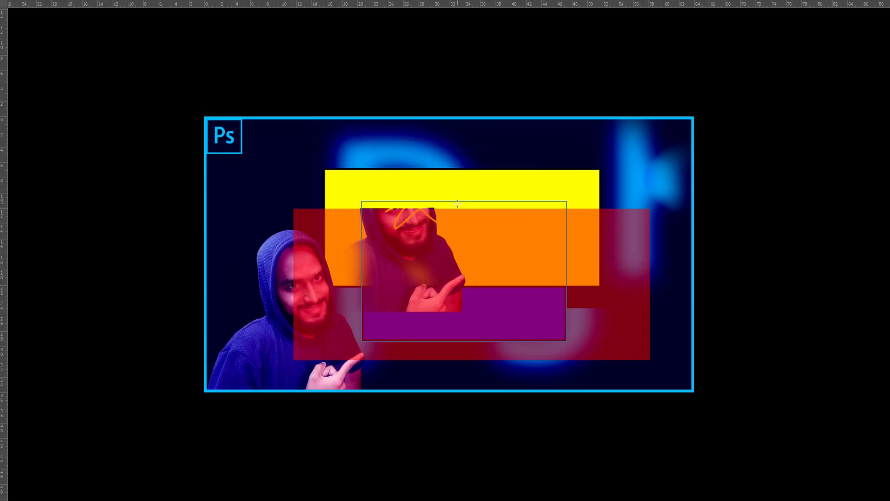
{"action": "key", "text": "f"}
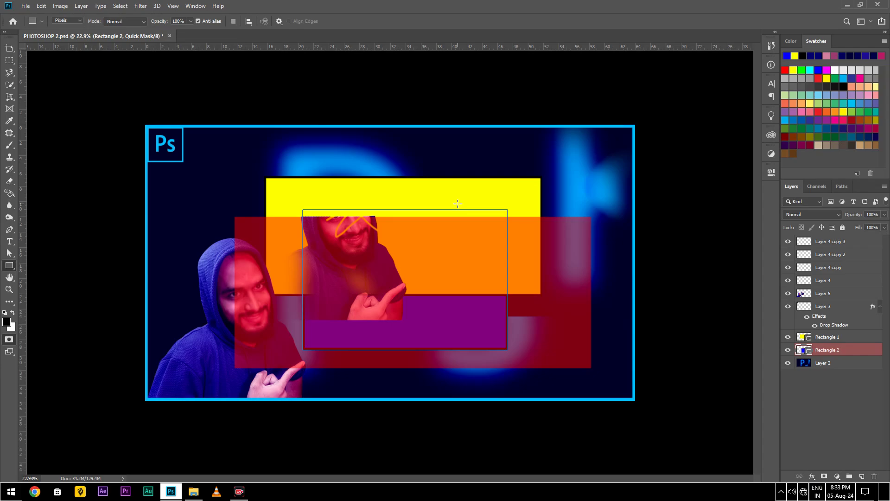
{"action": "key", "text": "f"}
{"action": "key", "text": "f"}
{"action": "key", "text": "f"}
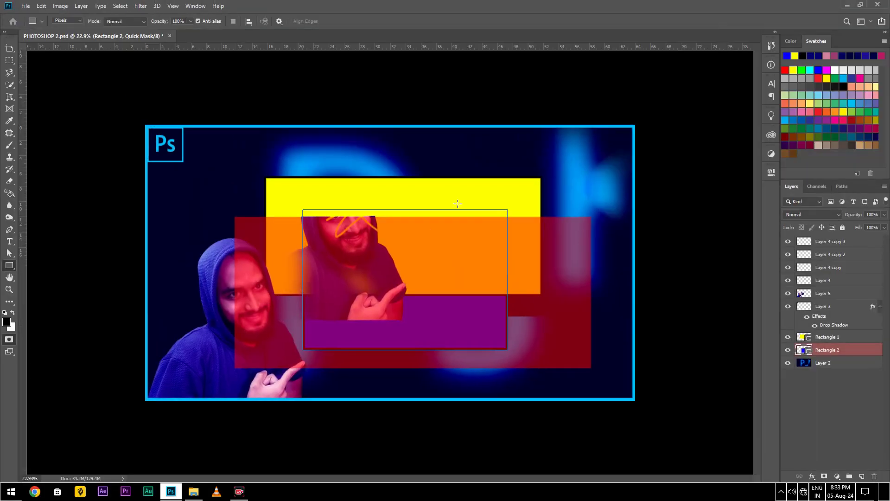